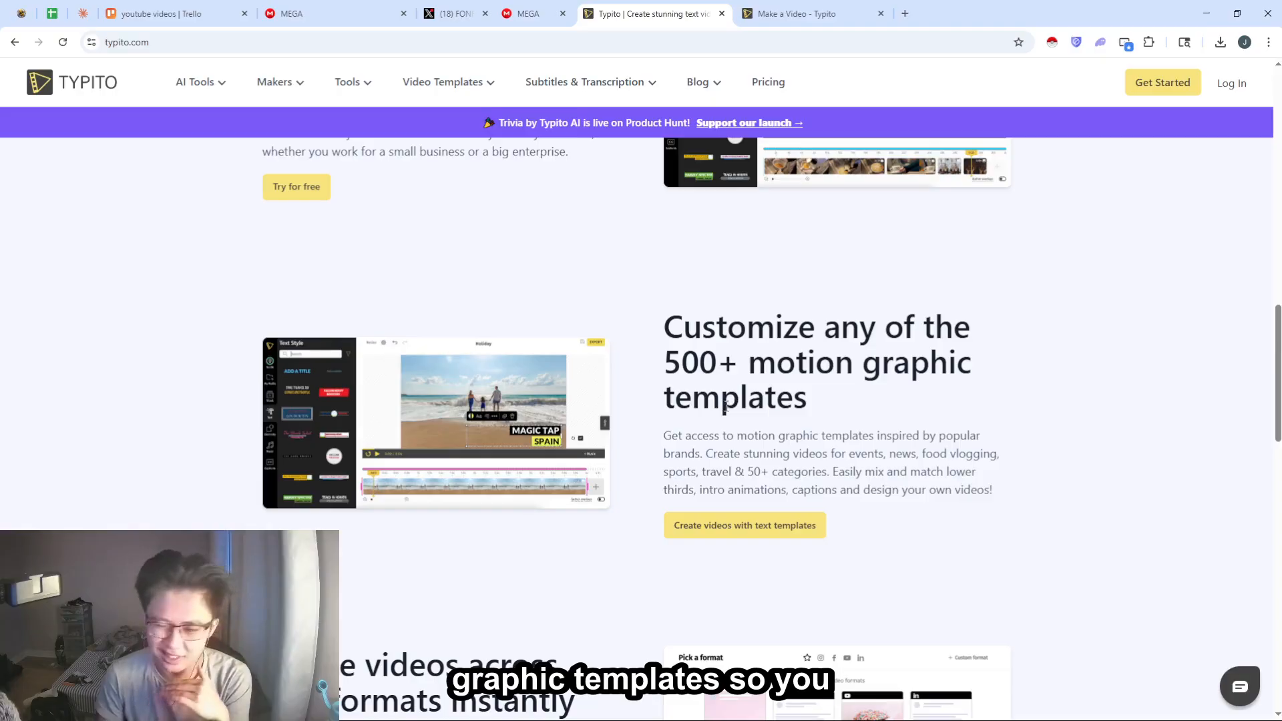
- Look through the Typito home page, including its template and format features, customer testimonials and footer links
scroll(734, 407, down, 1)
scroll(738, 408, down, 5)
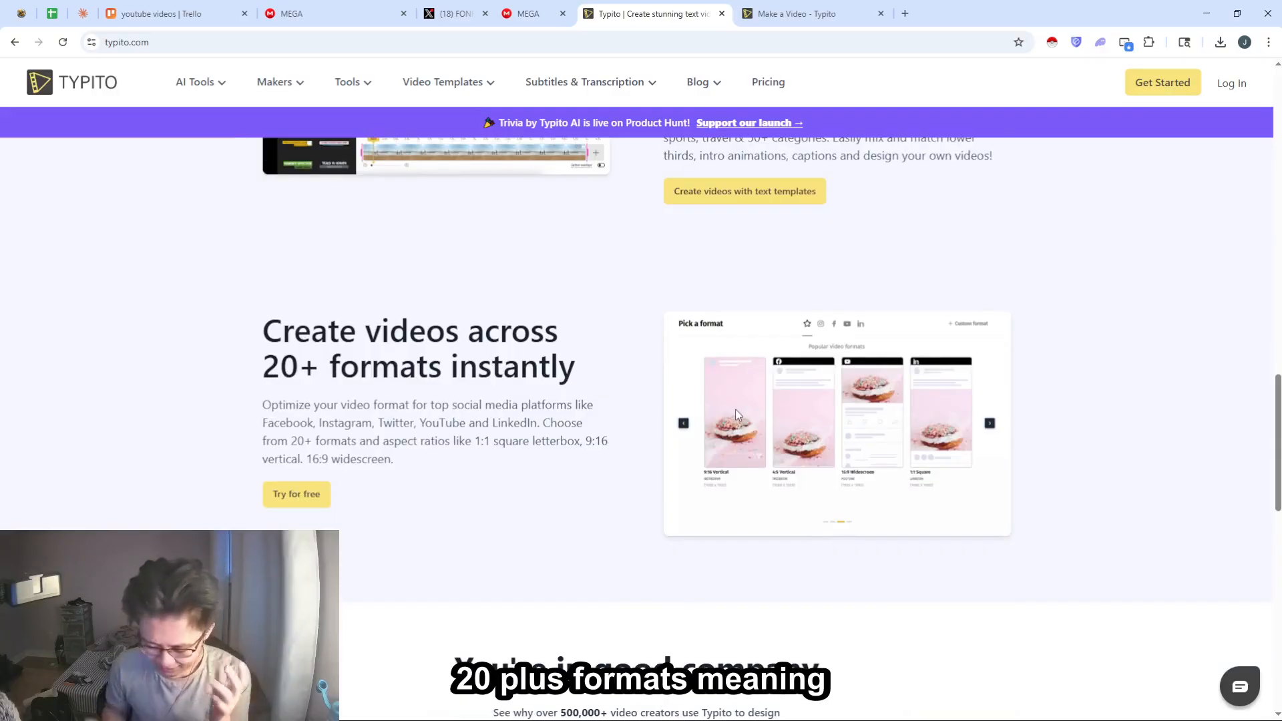
scroll(735, 410, down, 12)
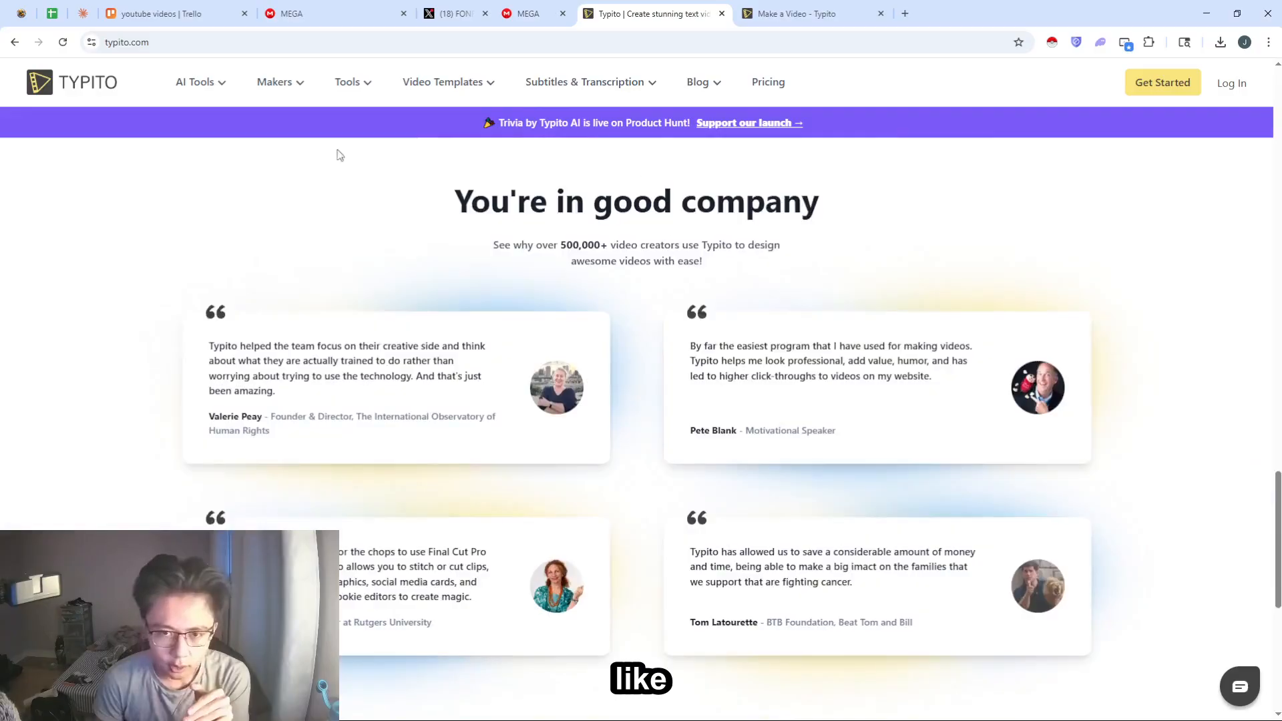
scroll(671, 491, down, 3)
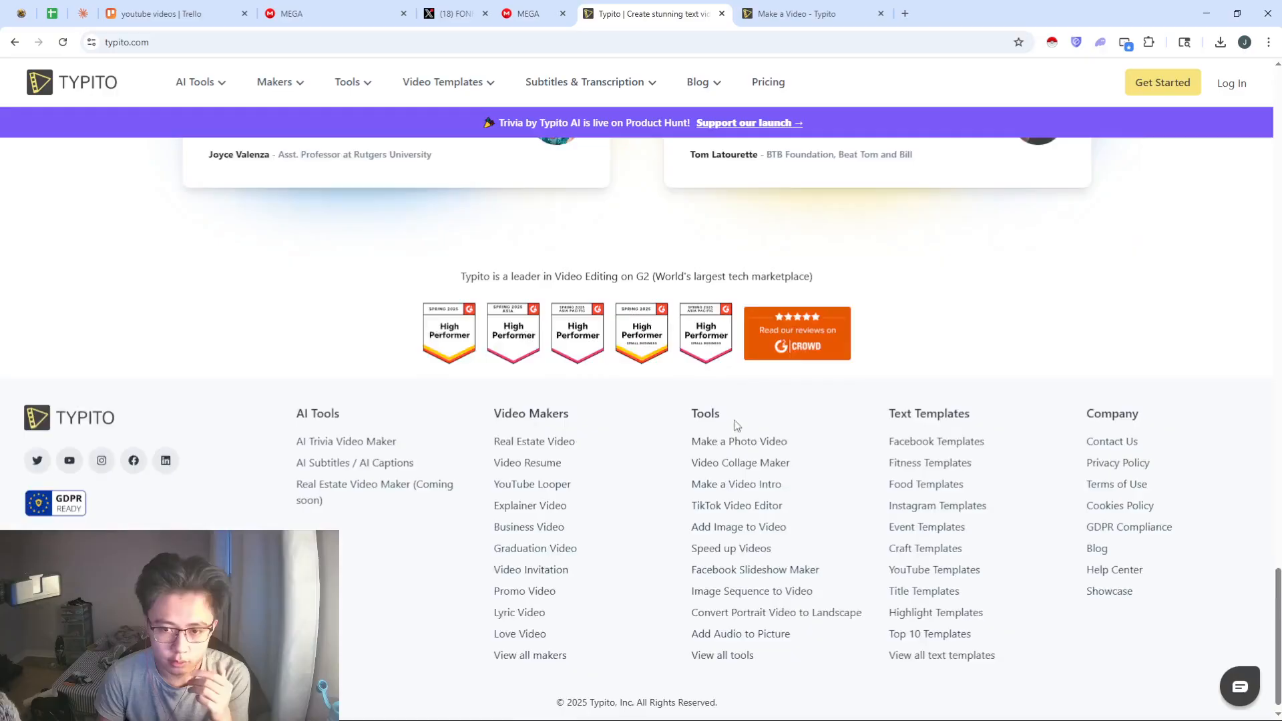
scroll(735, 426, up, 10)
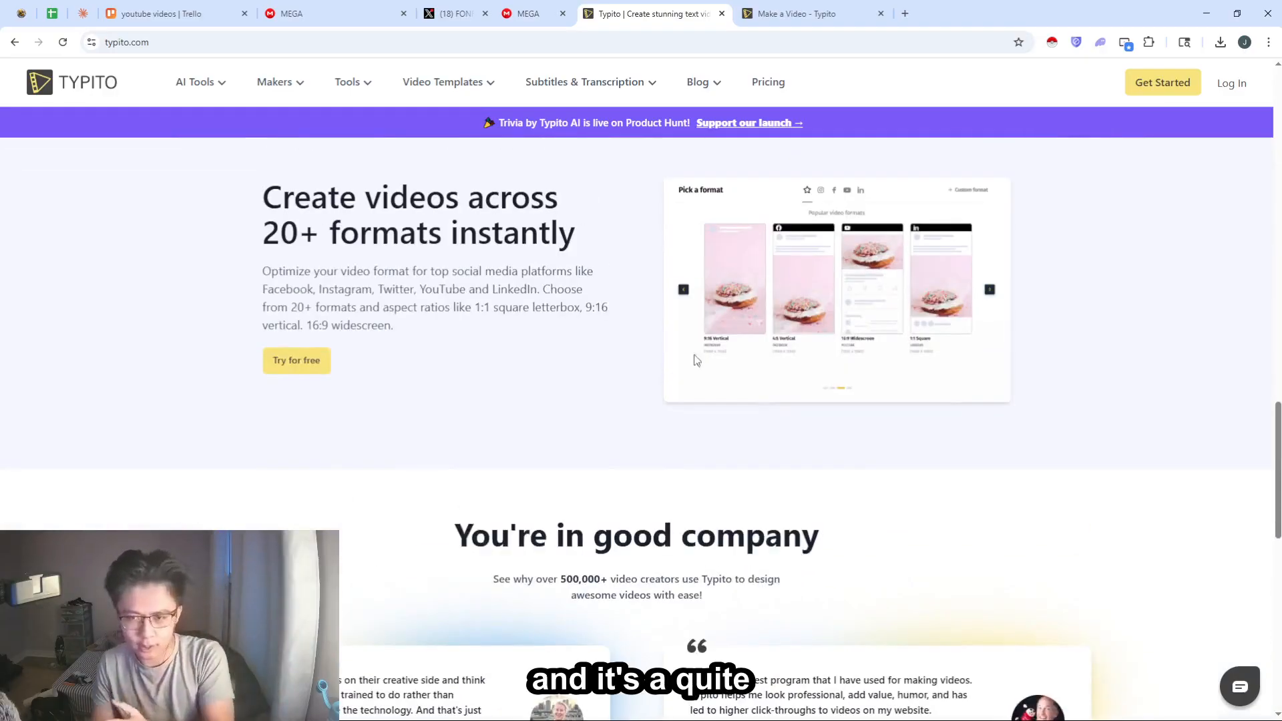
- Switch to the open Typito project My First Project and resize it to the Instagram Widescreen 16:9 format
click(794, 13)
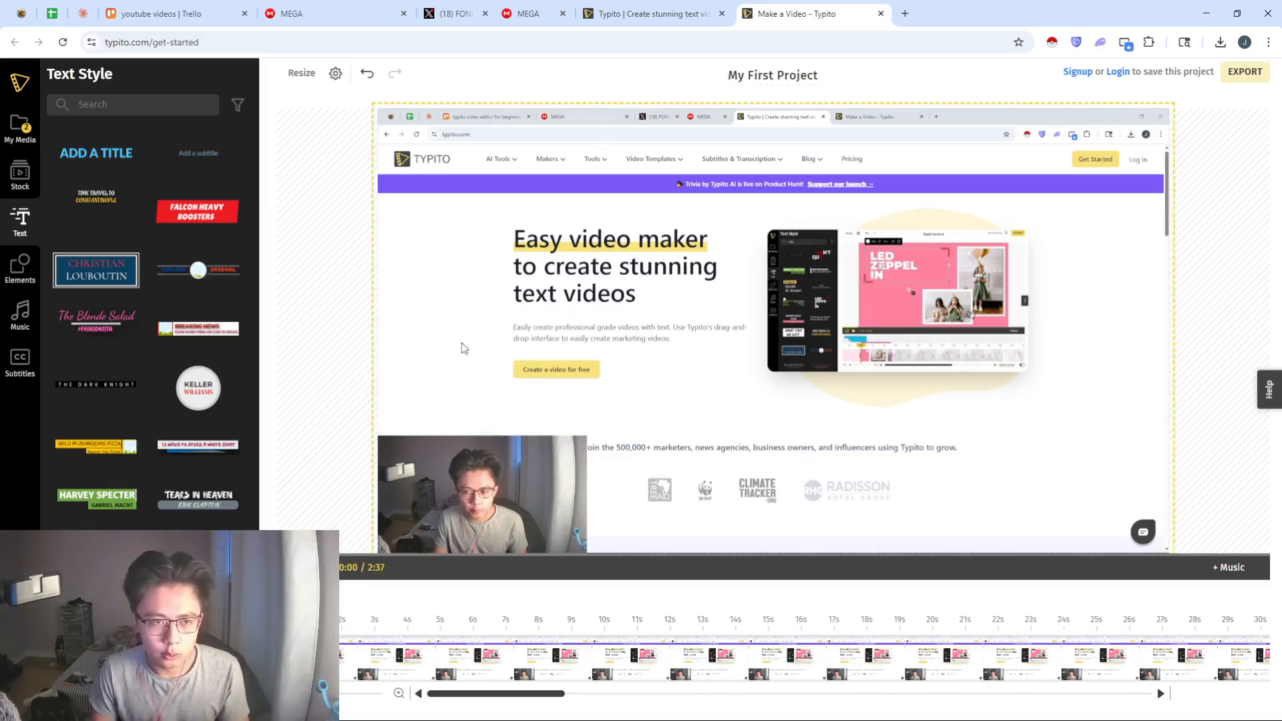
scroll(168, 328, down, 5)
scroll(168, 328, up, 5)
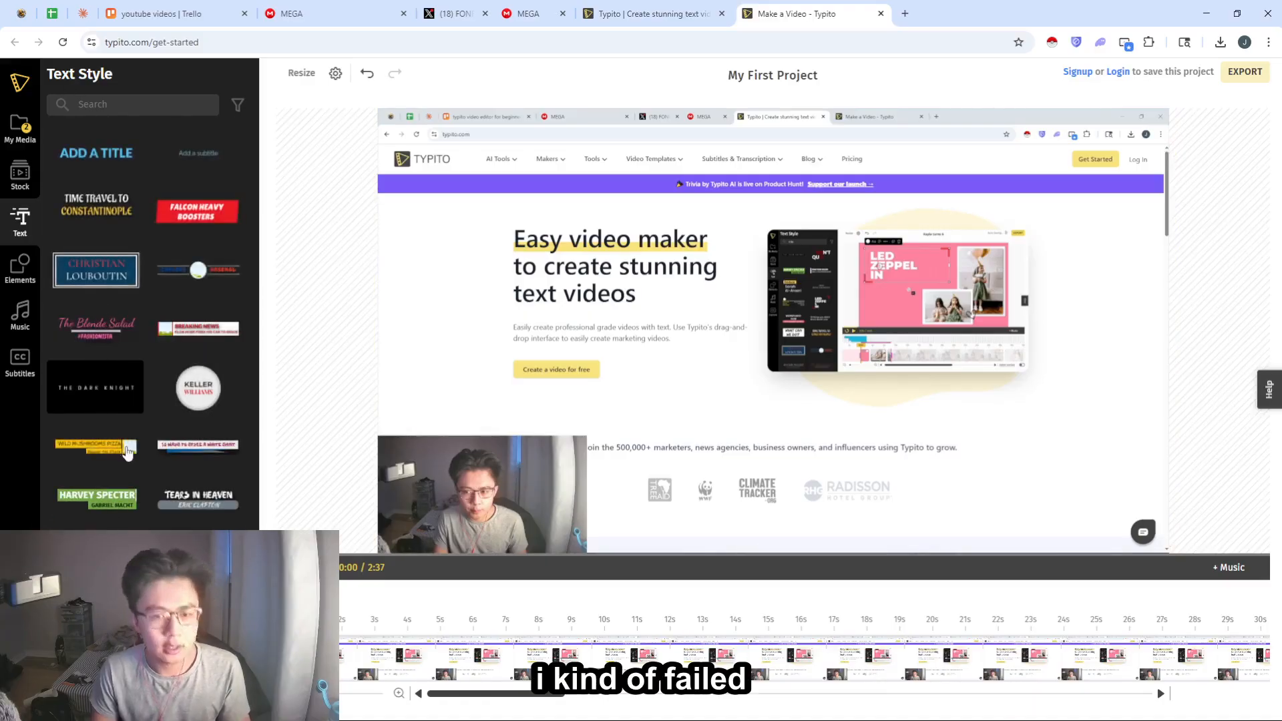
click(301, 75)
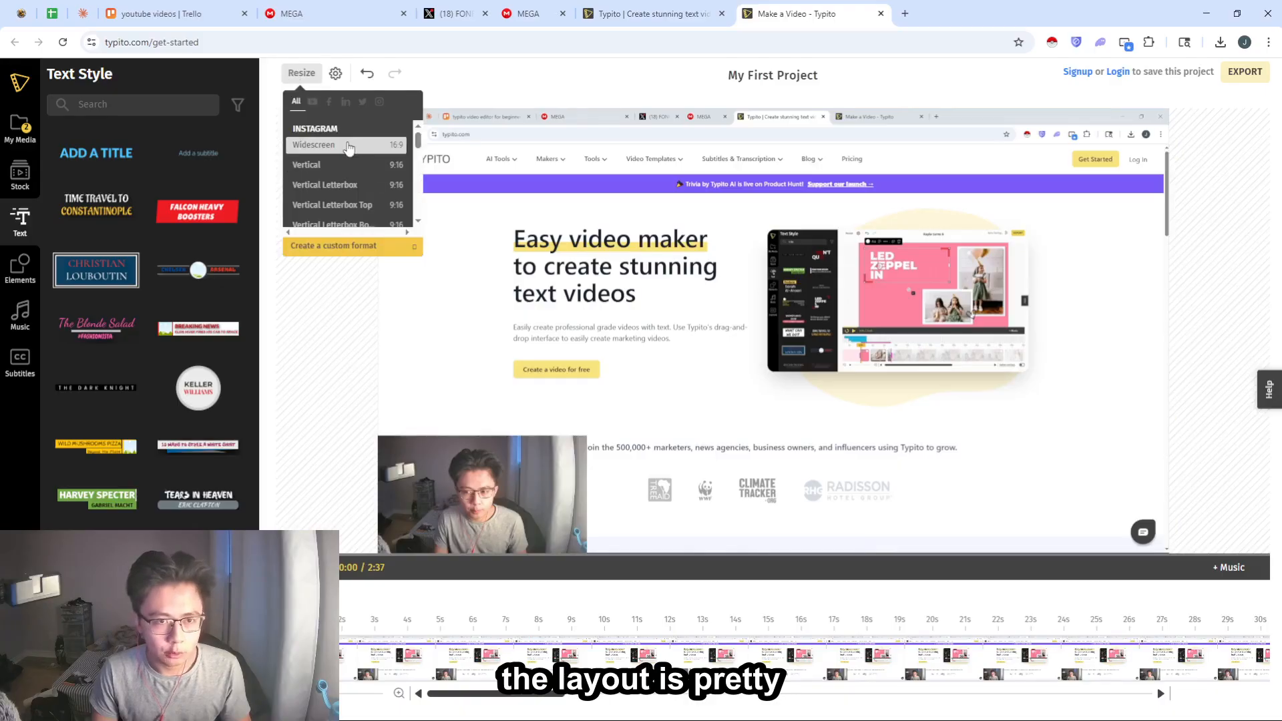
click(392, 148)
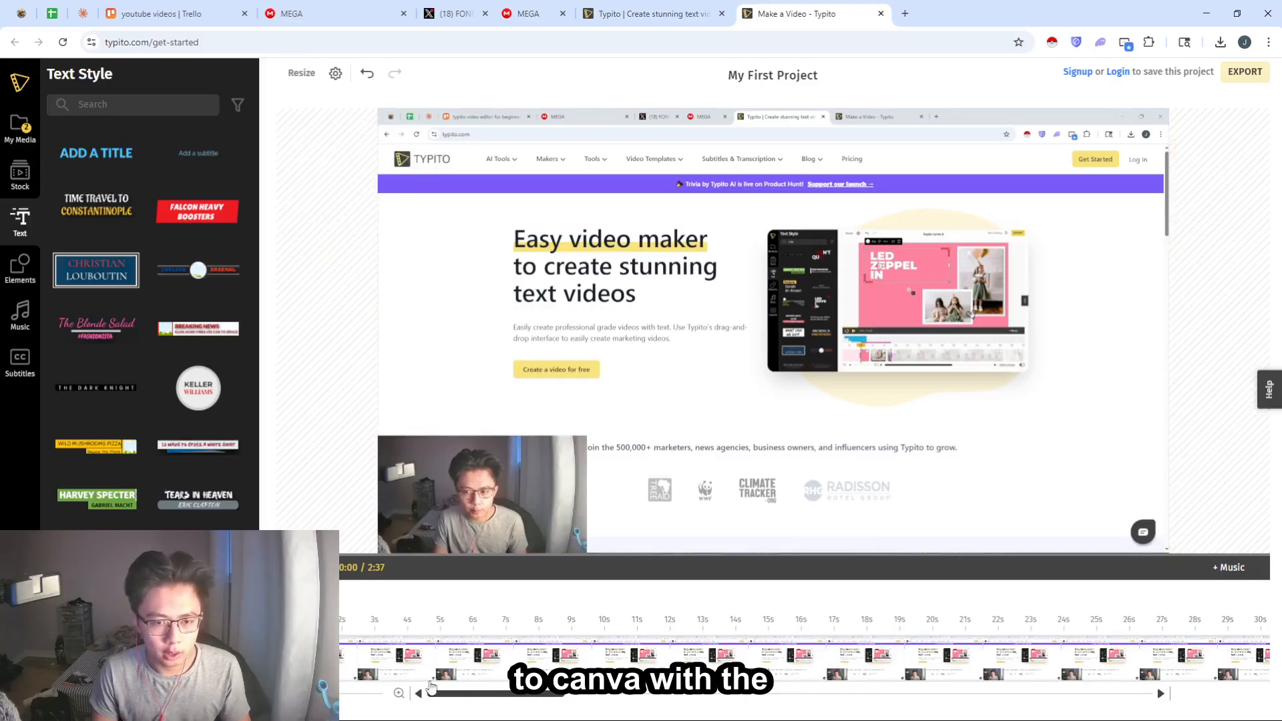
- Browse the music library's tracks across the Happy, Cinematic, Sad, Popular and Fitness categories
click(1230, 569)
scroll(146, 170, down, 3)
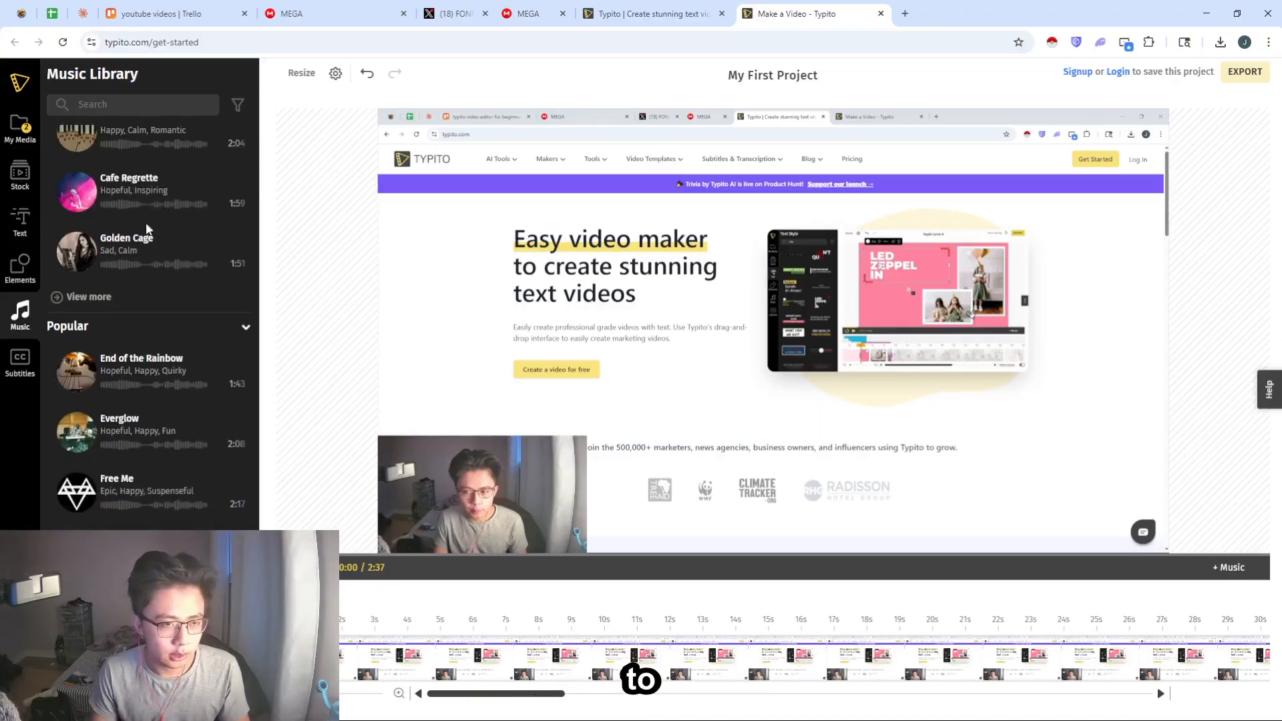
scroll(147, 229, up, 10)
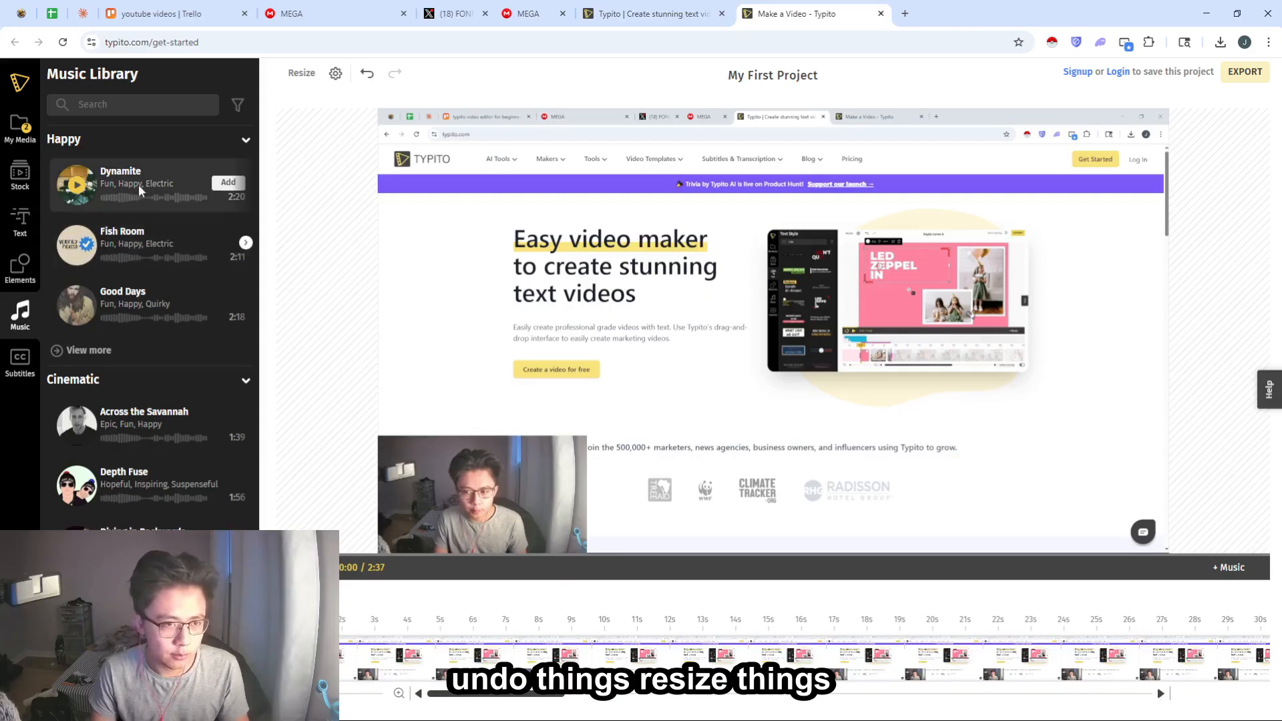
scroll(144, 287, down, 5)
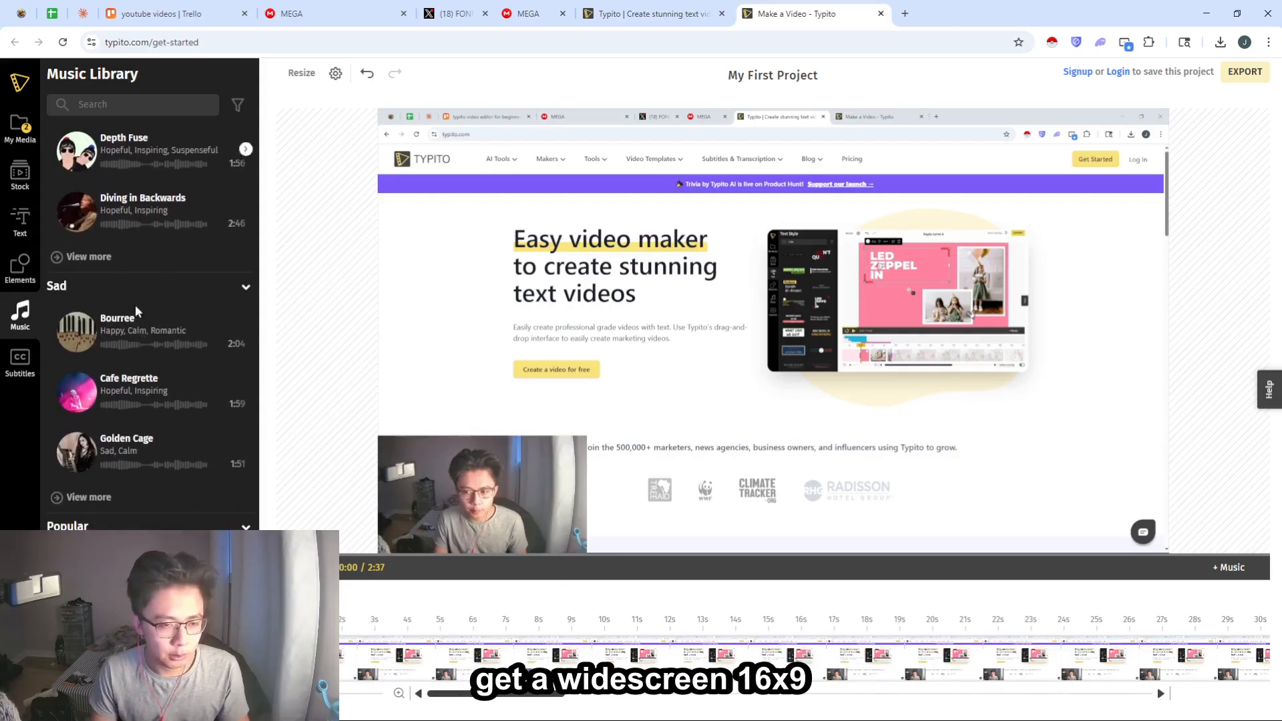
scroll(136, 312, down, 5)
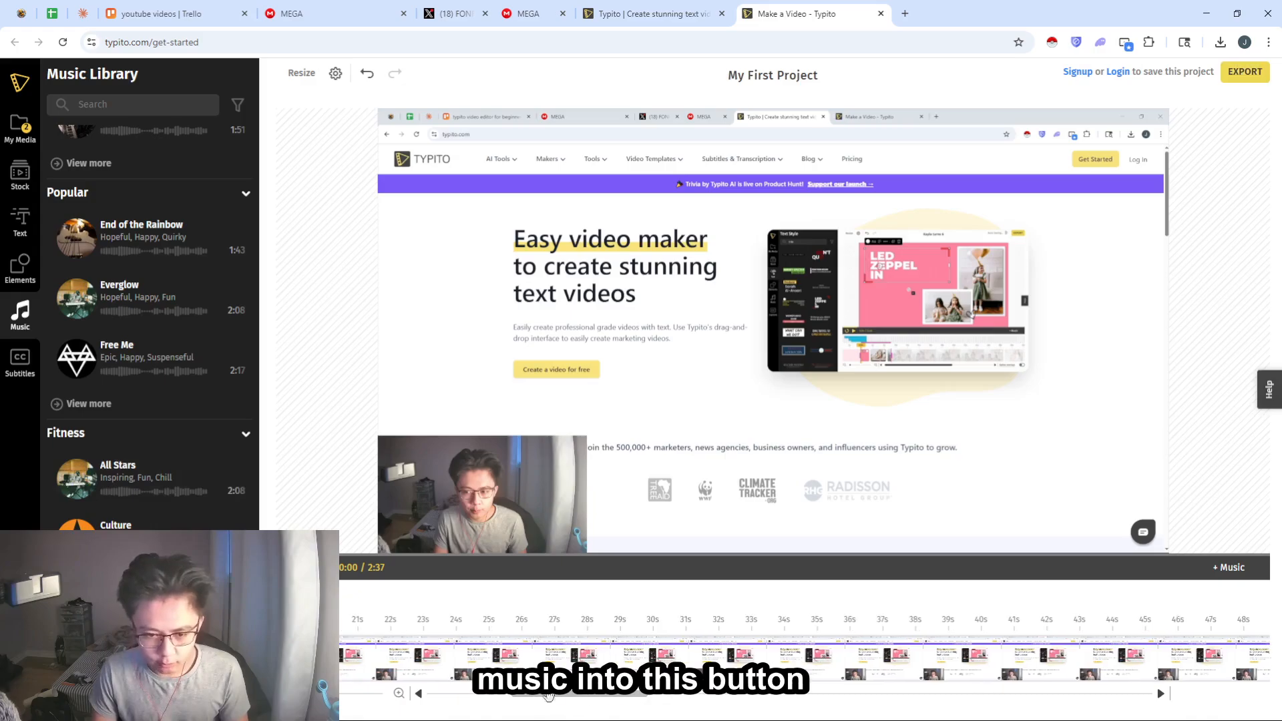
- Look back and forth through the clip along the project timeline
drag(602, 699, 428, 712)
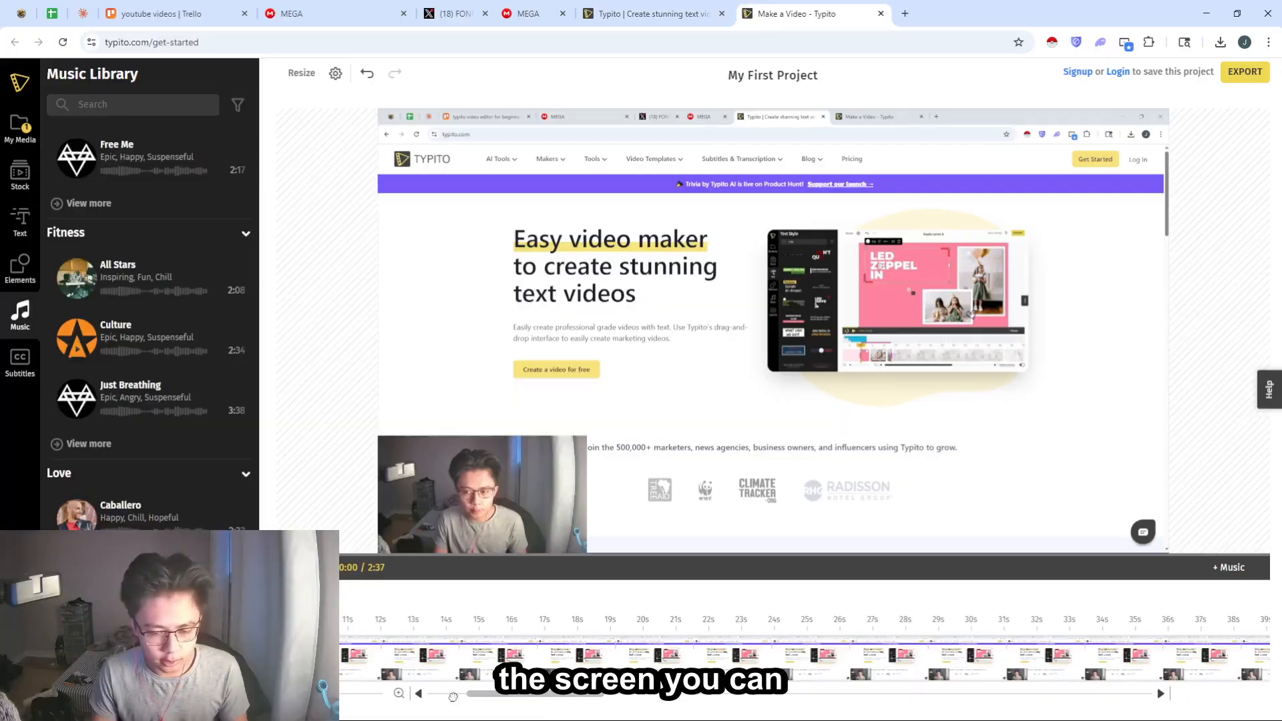
drag(515, 695, 775, 692)
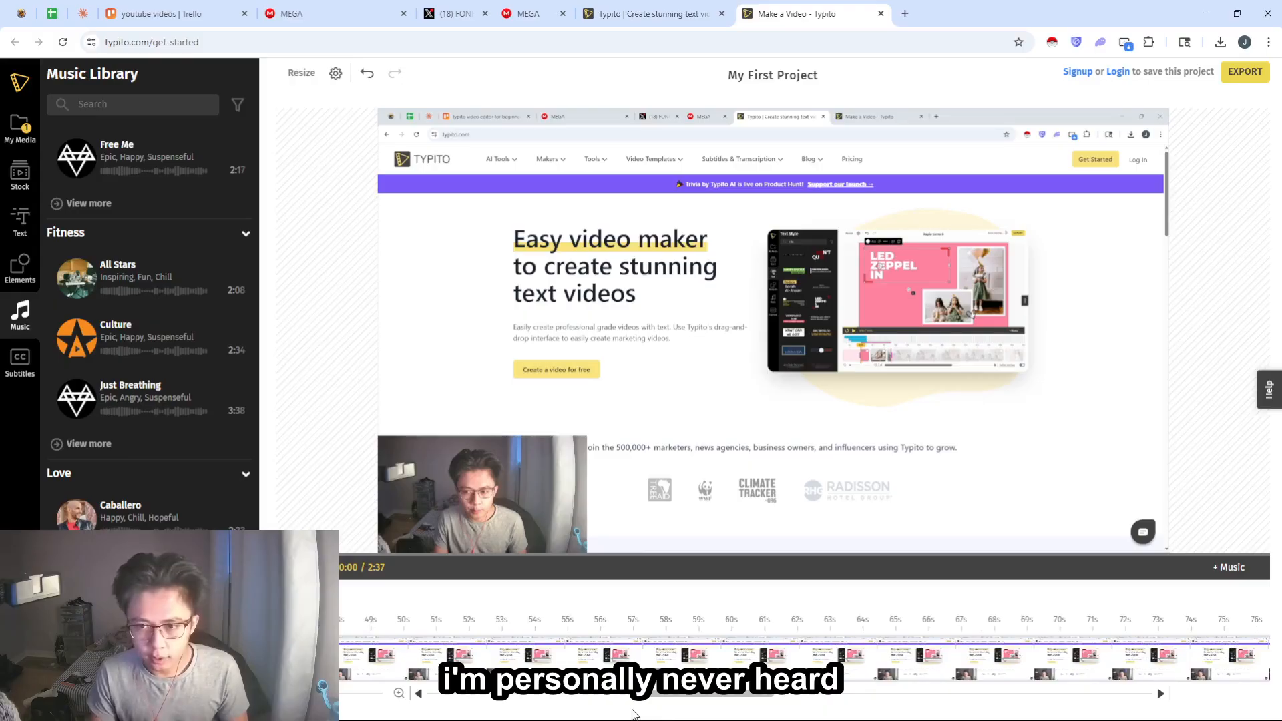
drag(644, 695, 441, 696)
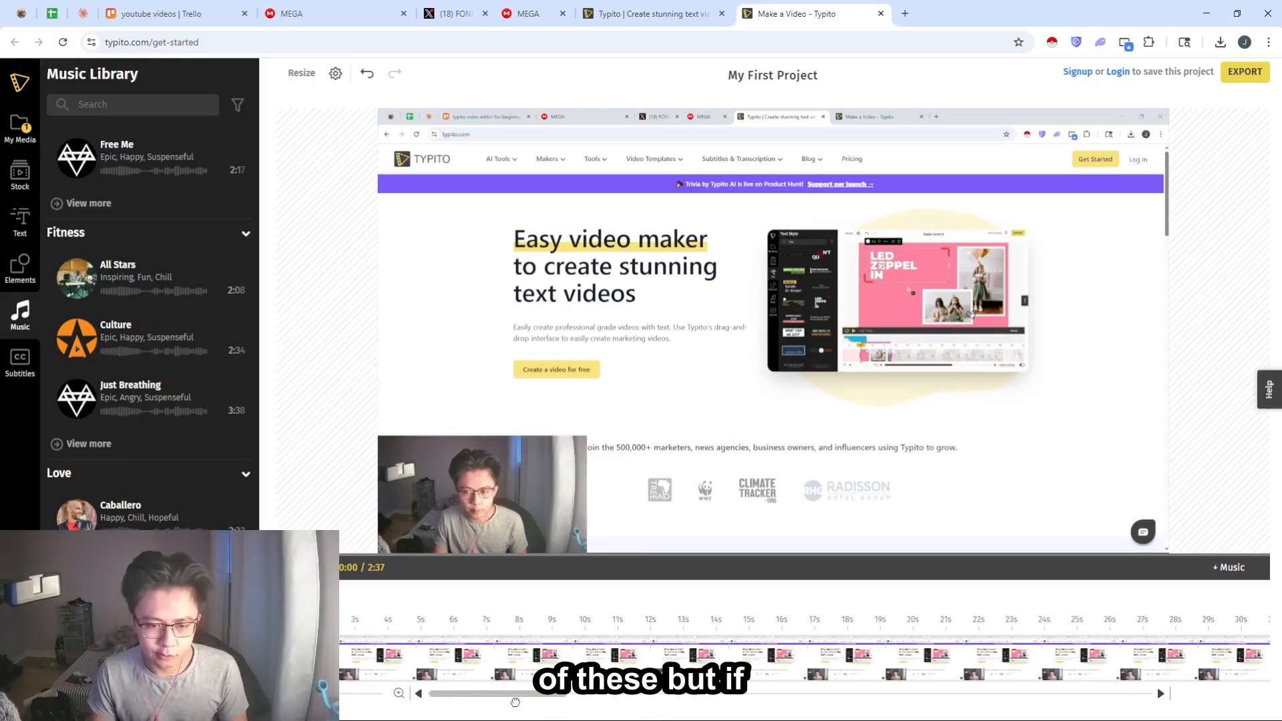
drag(784, 696, 754, 694)
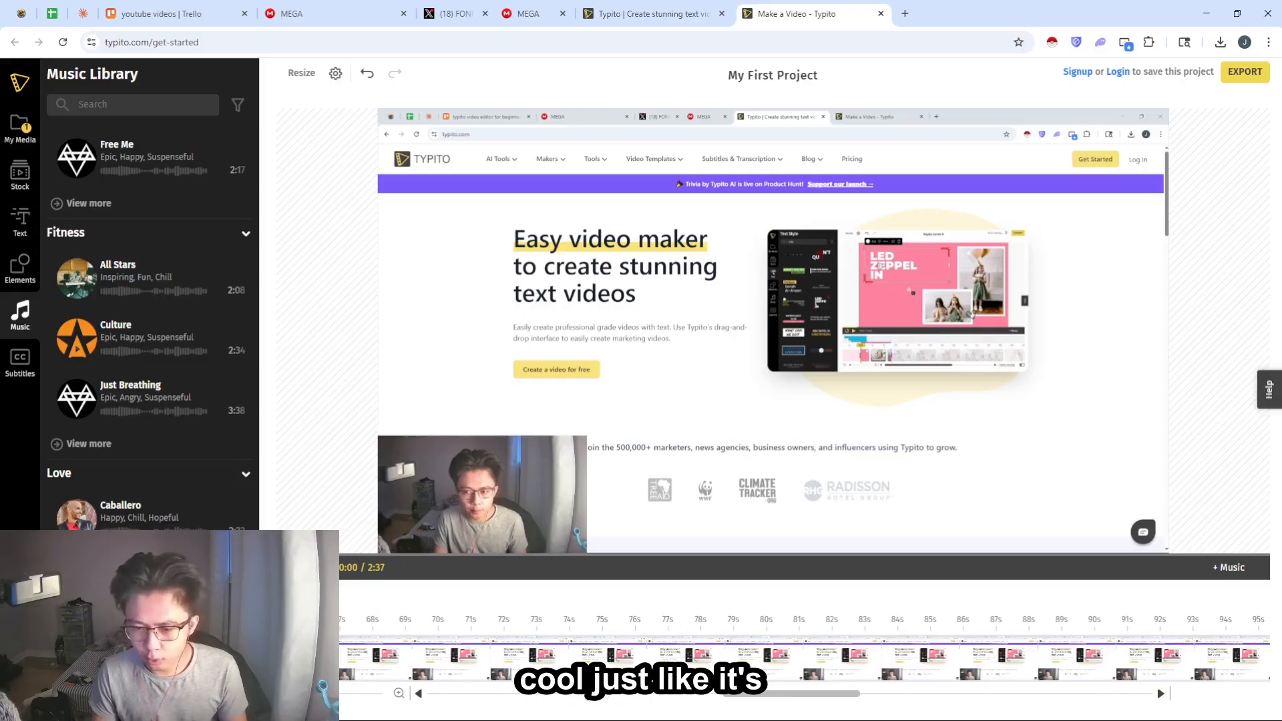
click(518, 695)
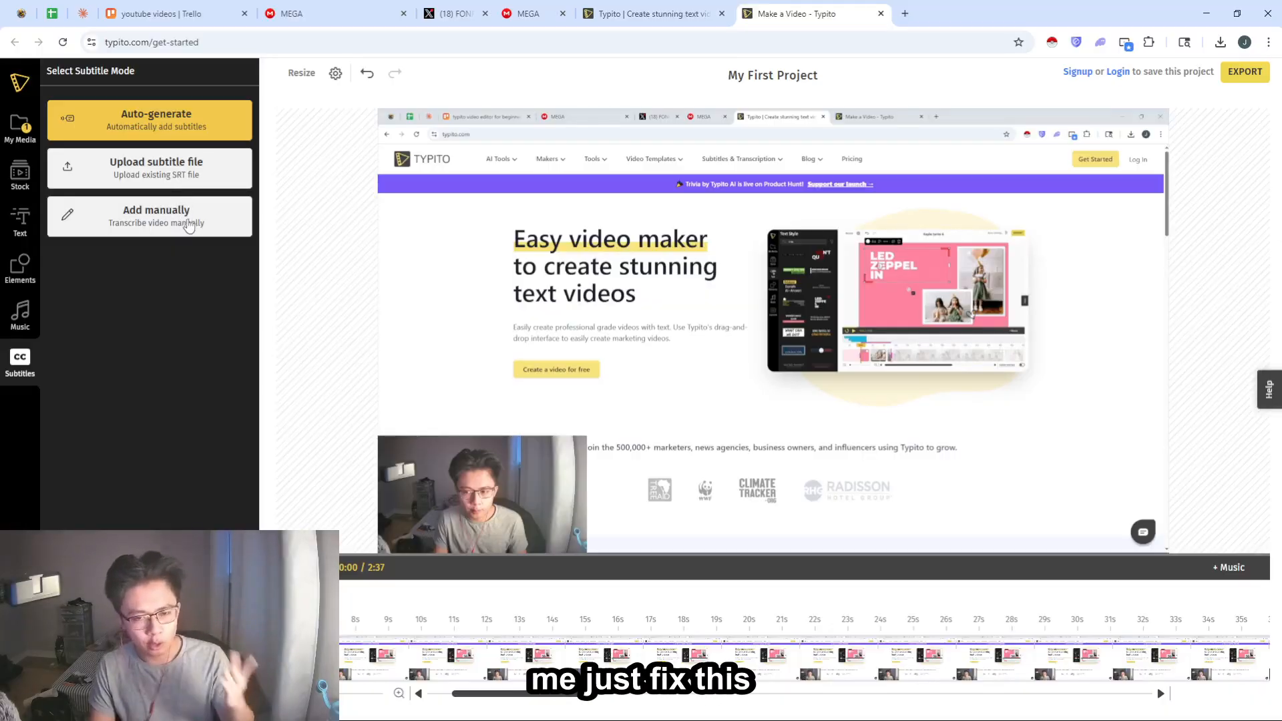
- Add two ADD A TITLE text overlays to the video and move one of them away from the other
click(26, 232)
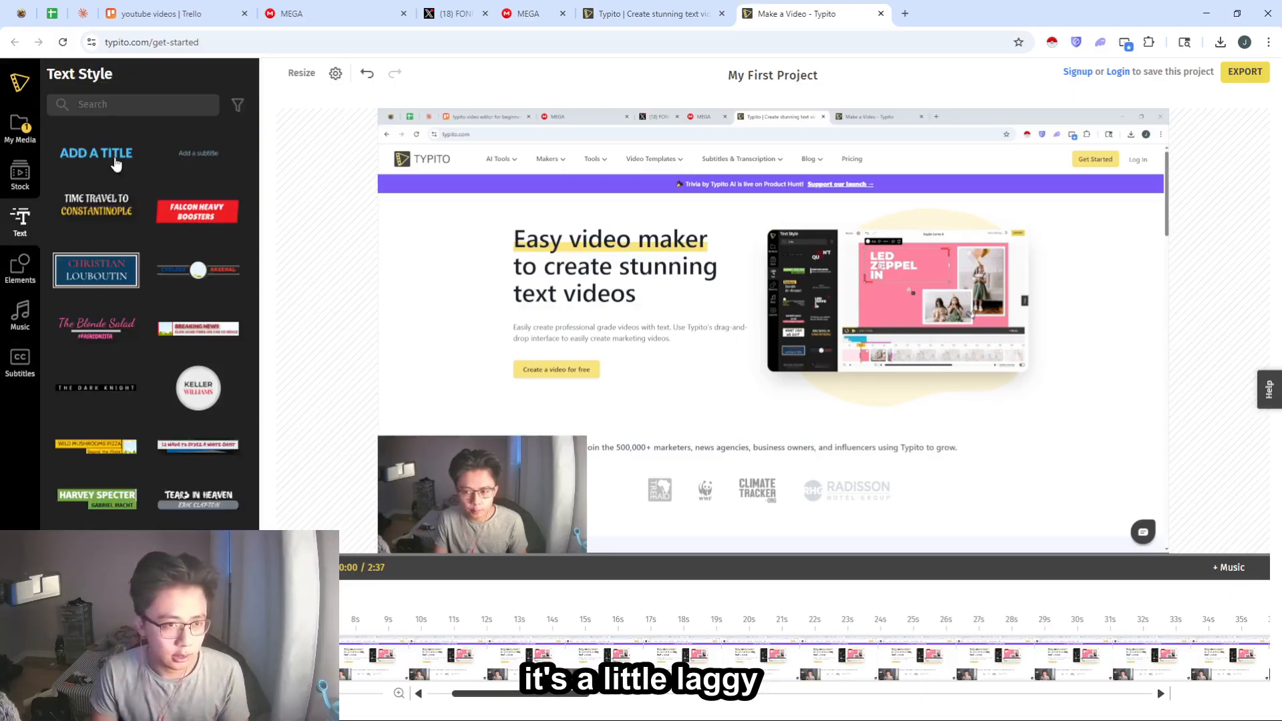
click(90, 163)
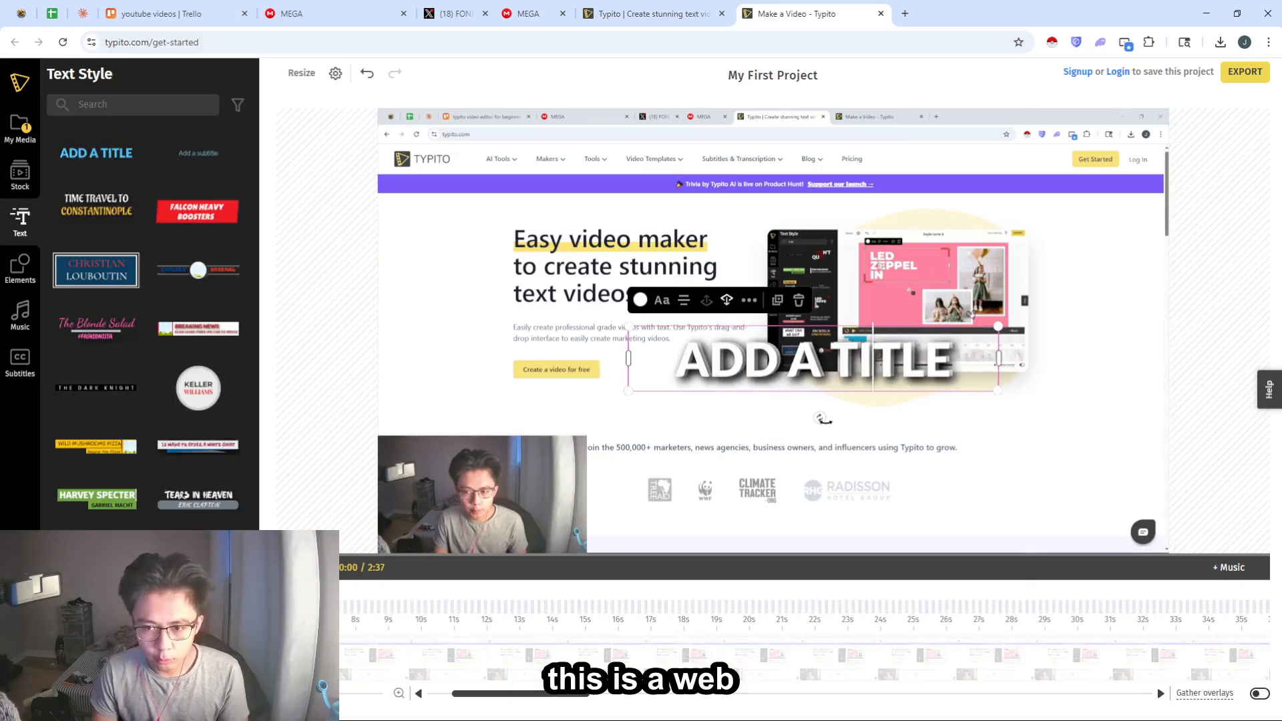
drag(723, 394, 524, 415)
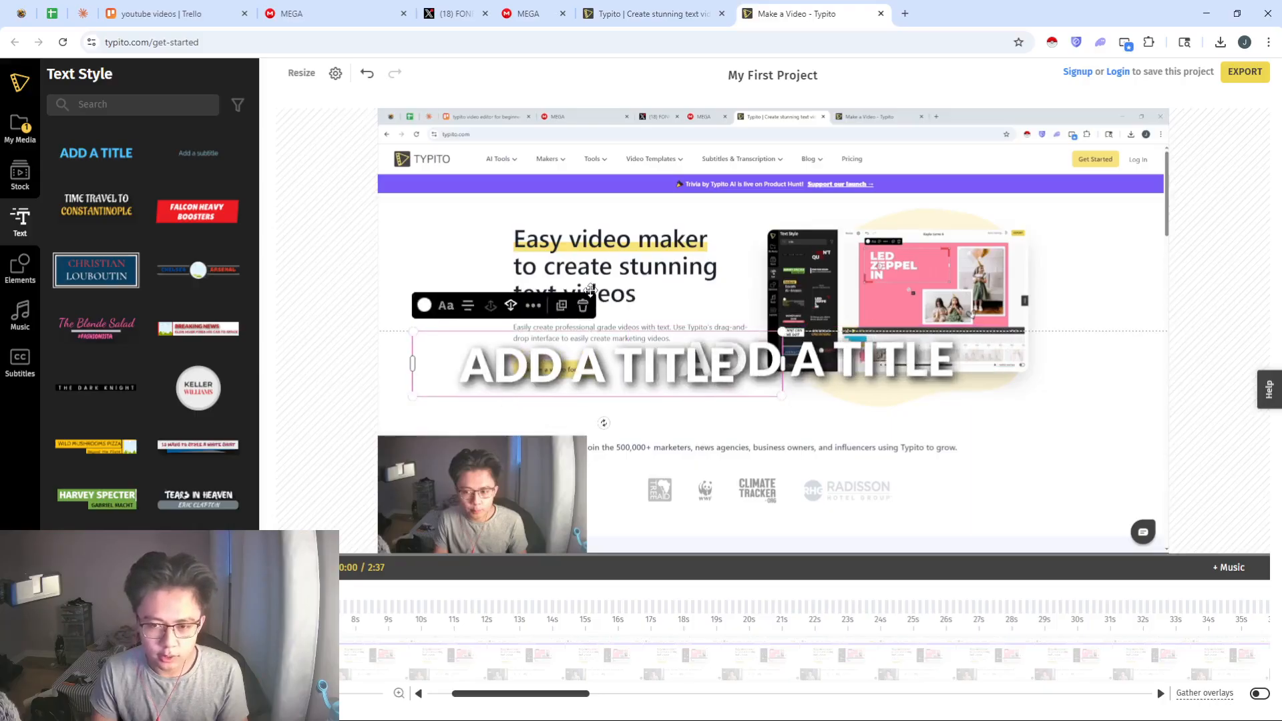
drag(590, 289, 571, 421)
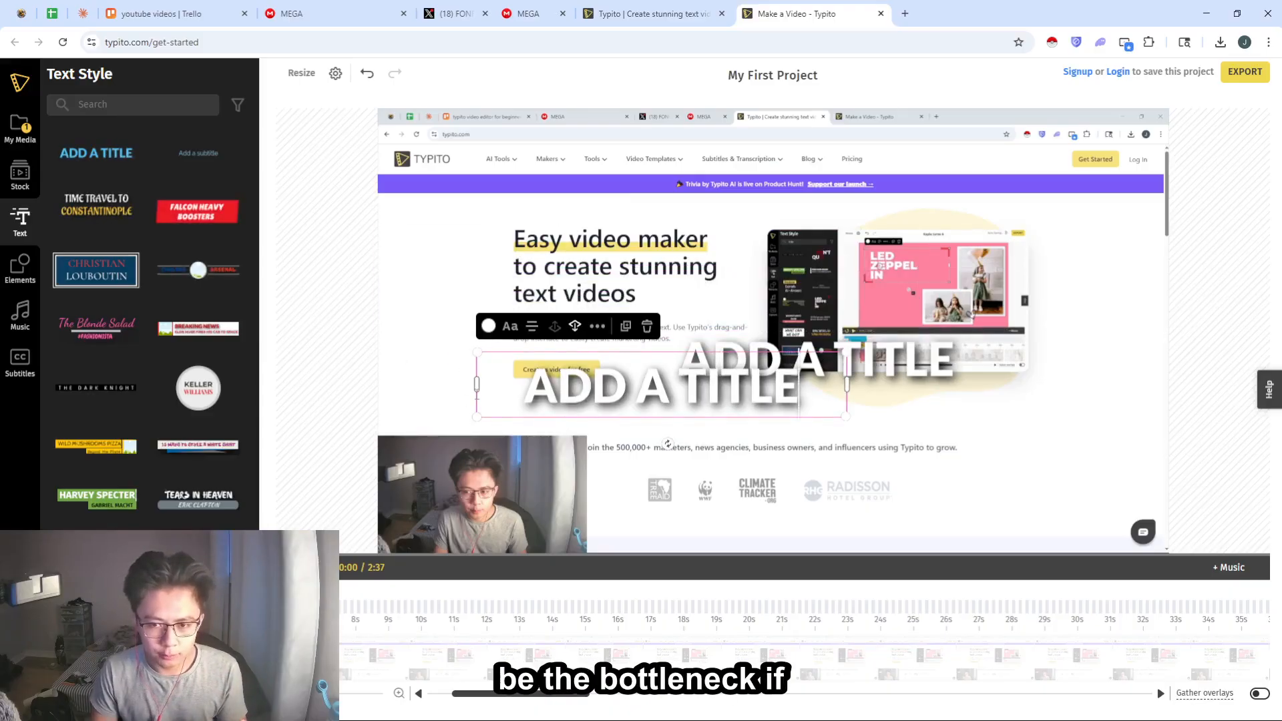
- Change the text colour of the moved title to red and place it below the white title
key(ctrl+a)
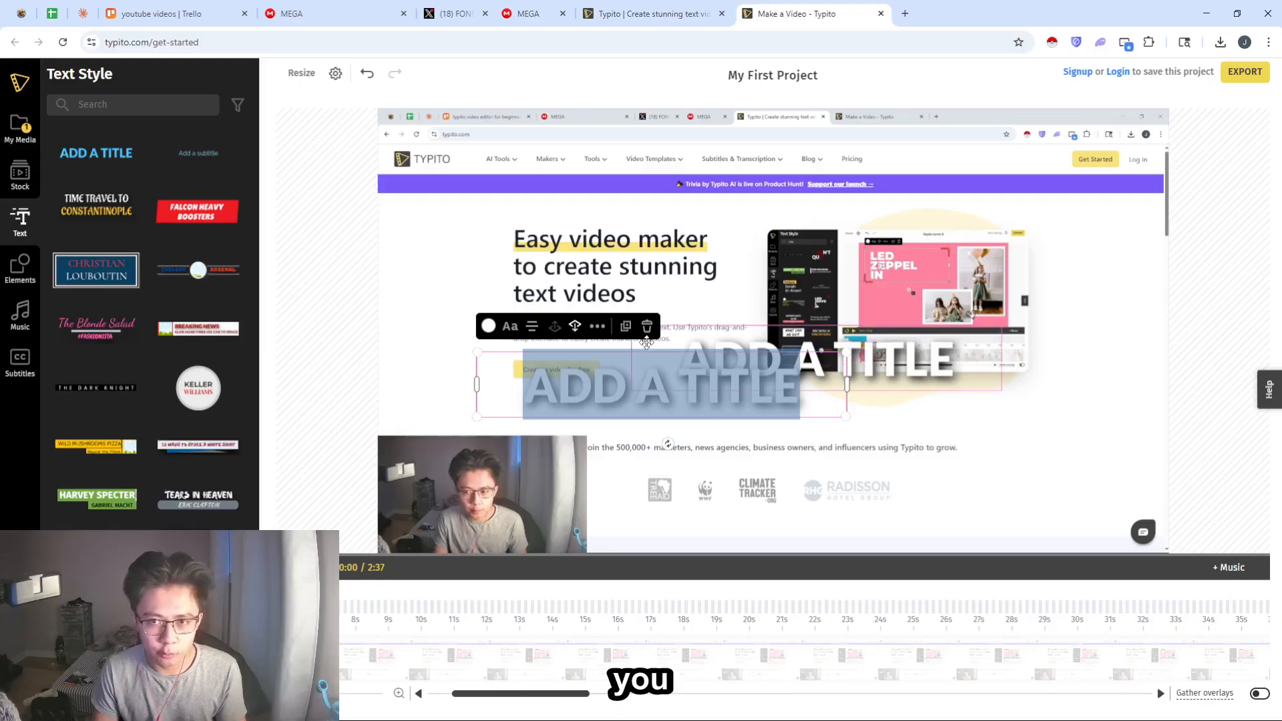
click(489, 327)
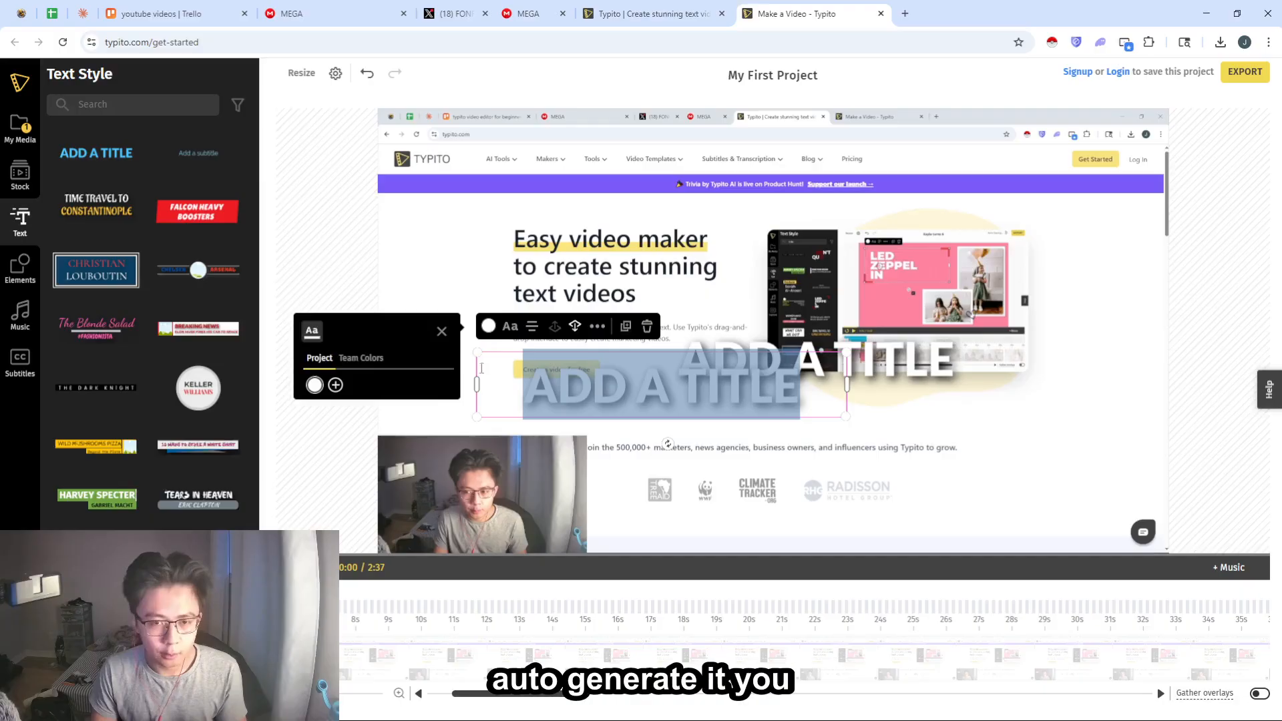
click(335, 386)
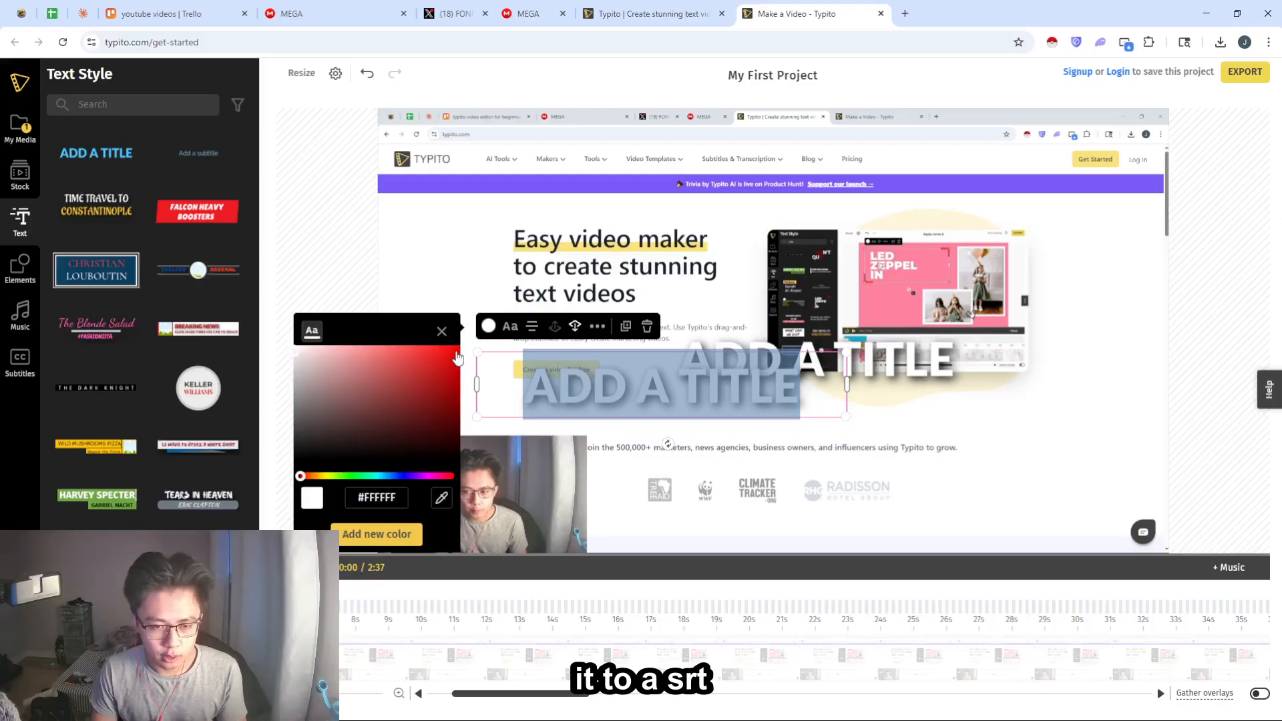
click(457, 358)
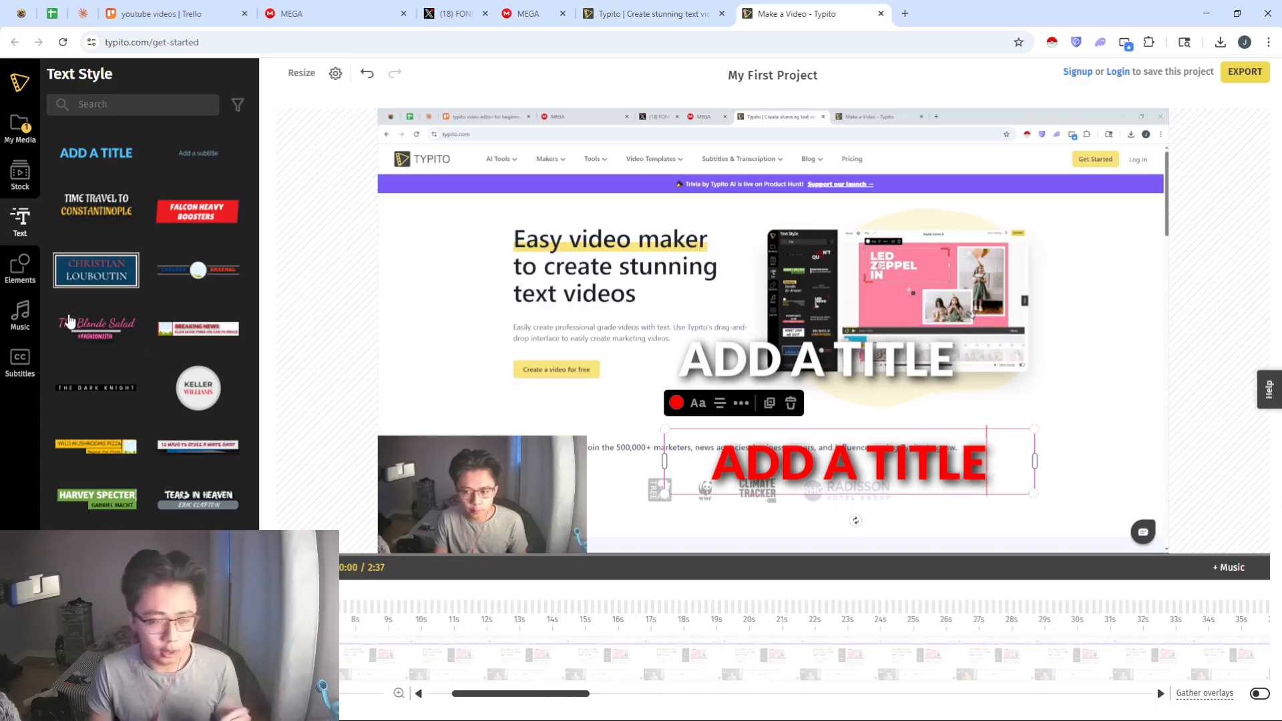
- View the stock media and the project's own media, then deselect the title to check the project settings
click(20, 175)
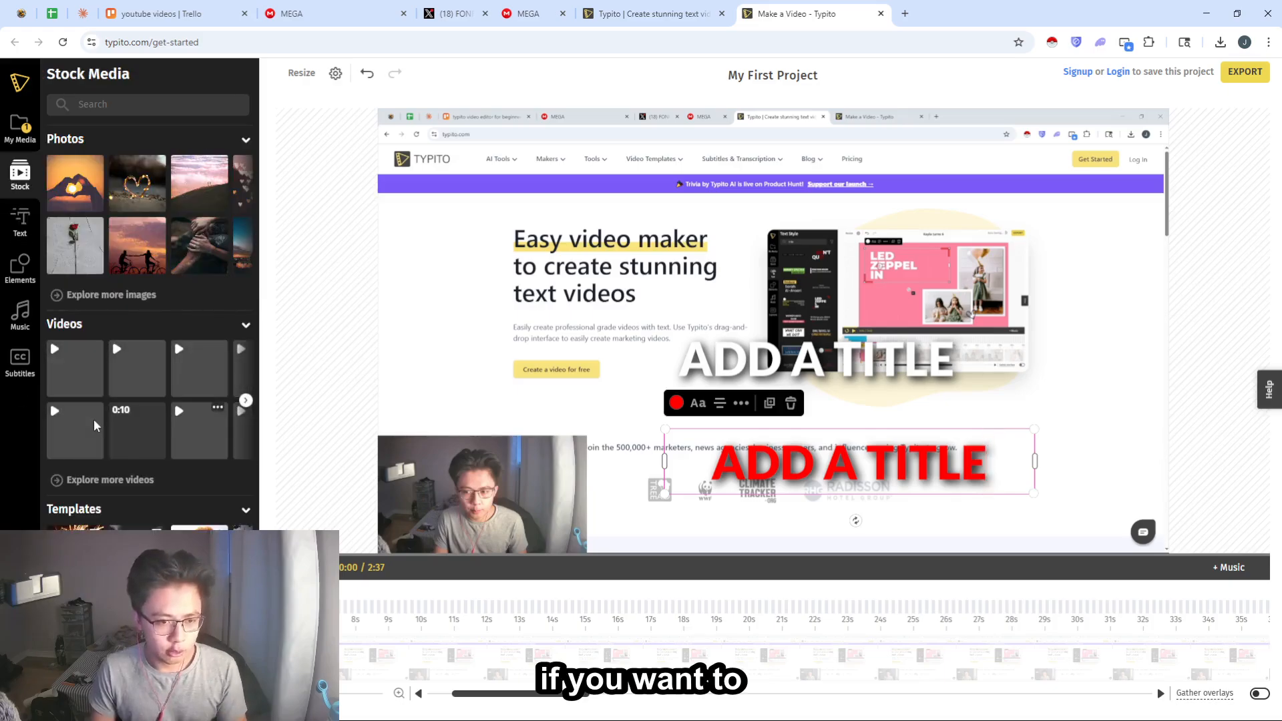
click(22, 140)
click(481, 363)
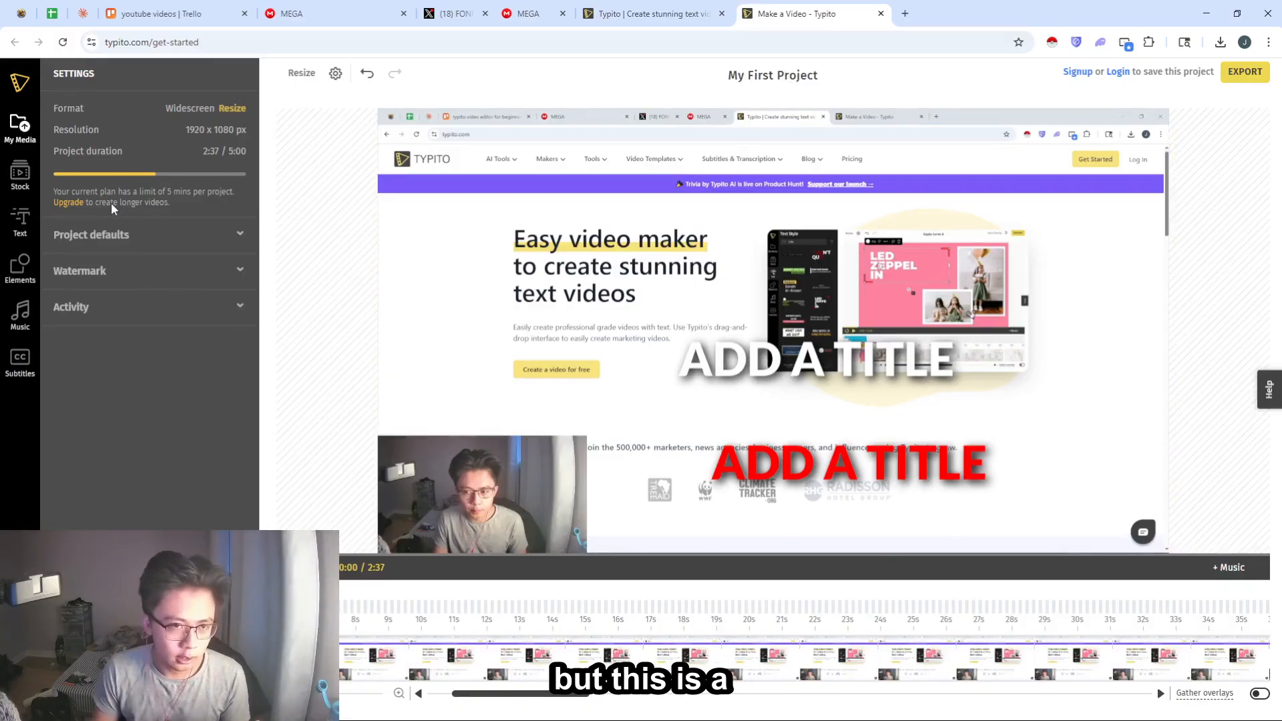
- Try to export the video and dismiss the sign-up form
click(1243, 75)
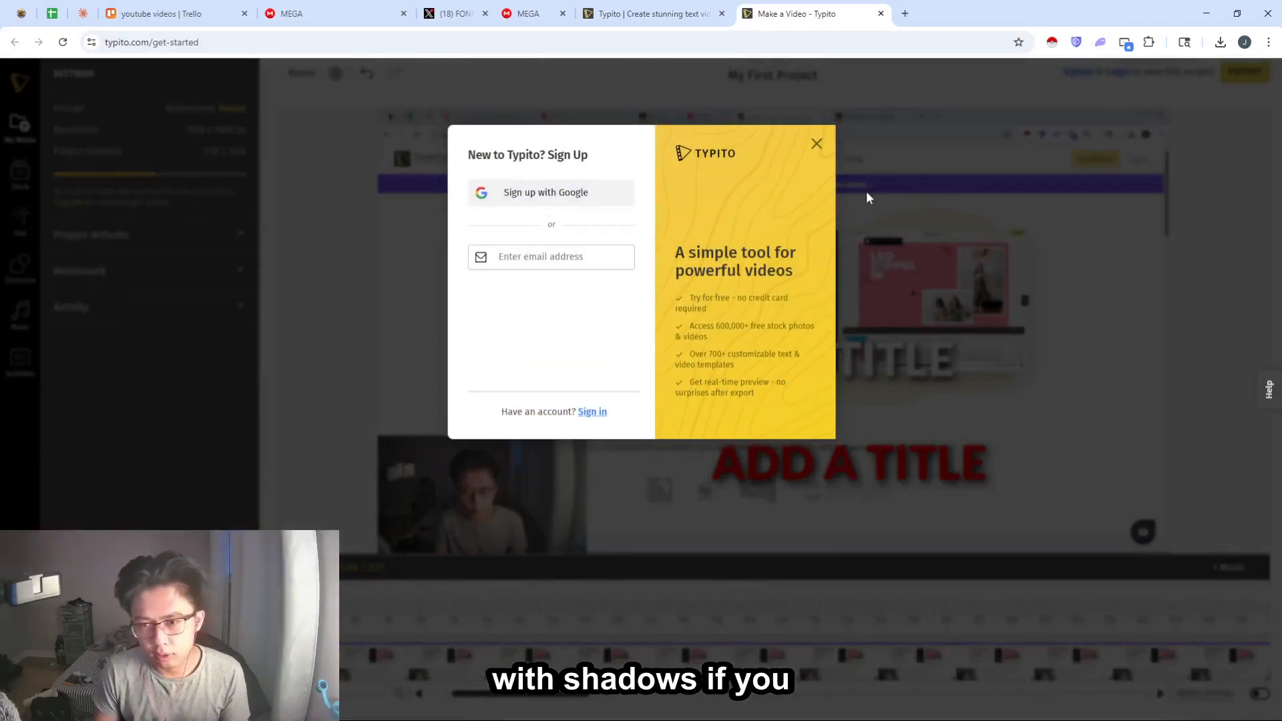
click(817, 144)
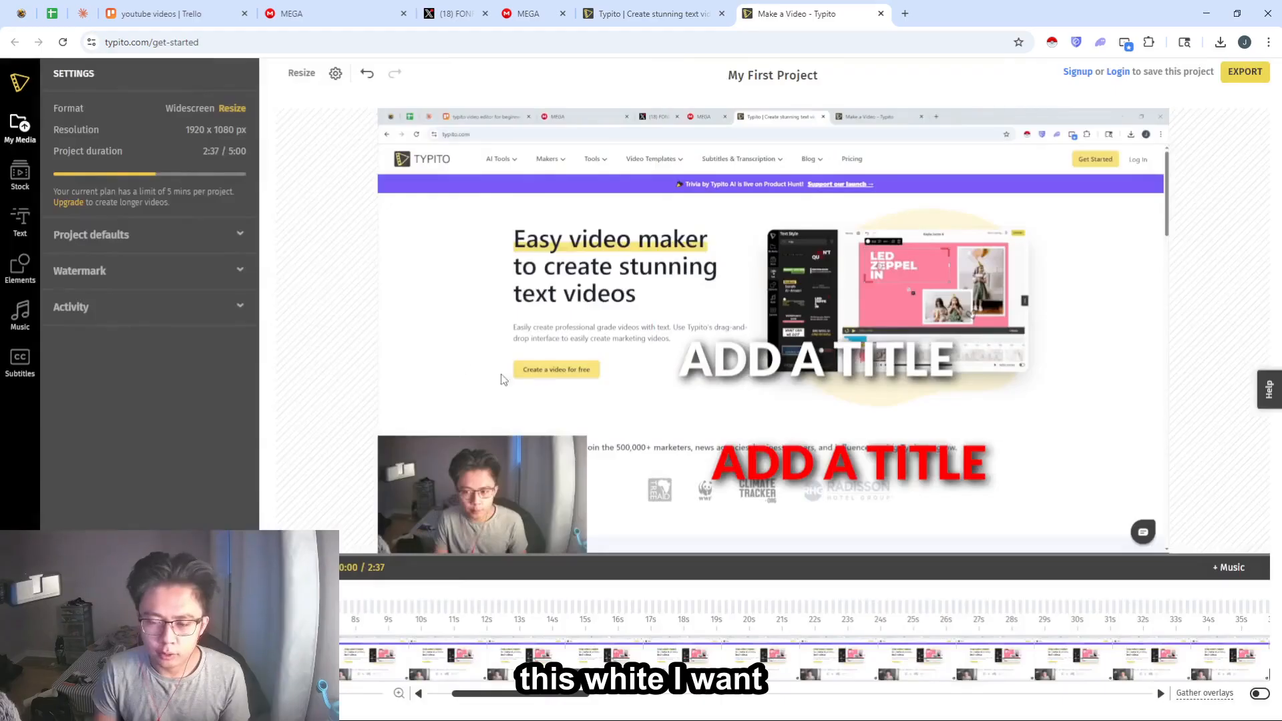
- Browse the stock photos, the text style templates and the Fitness tracks in the music library
click(21, 176)
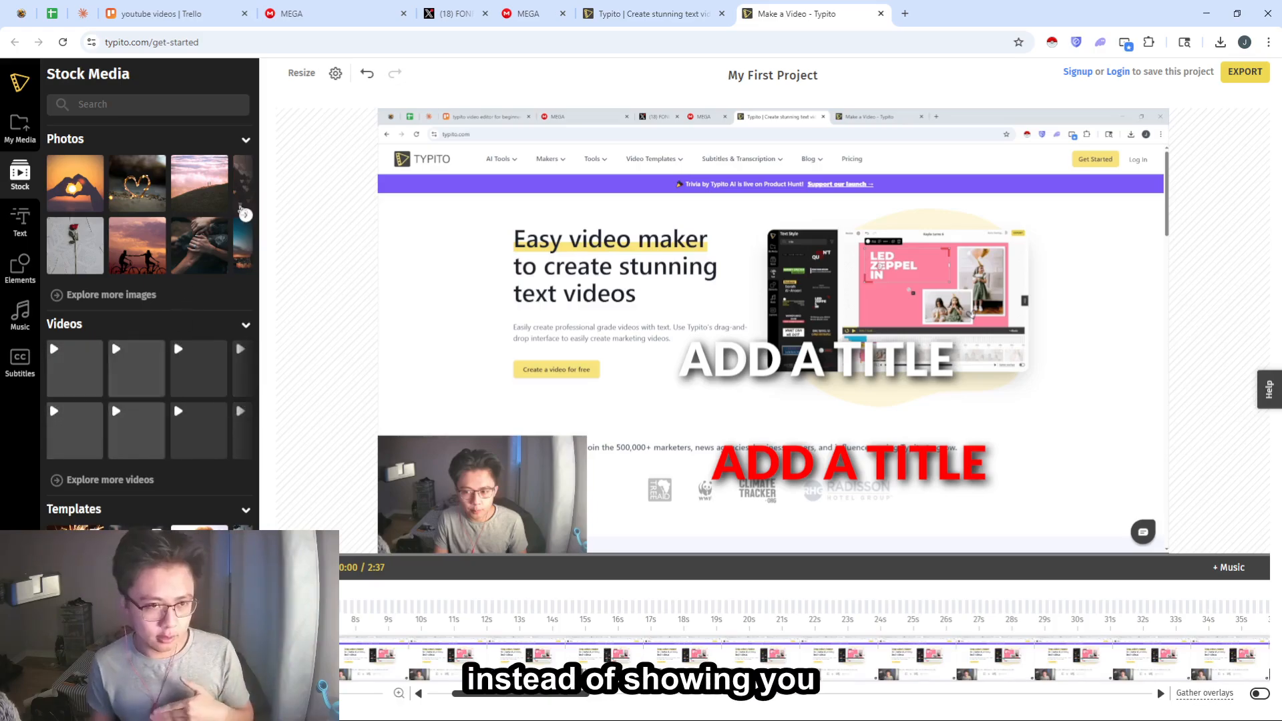
click(246, 216)
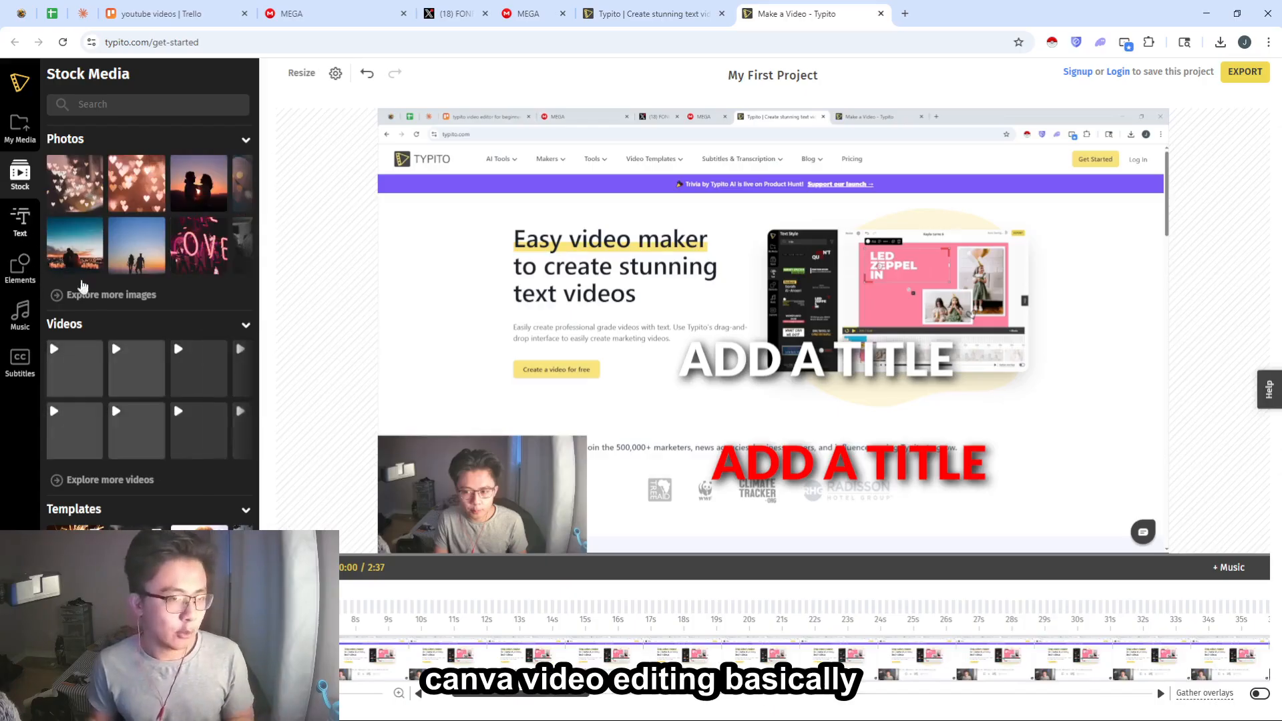
click(20, 221)
scroll(167, 434, down, 10)
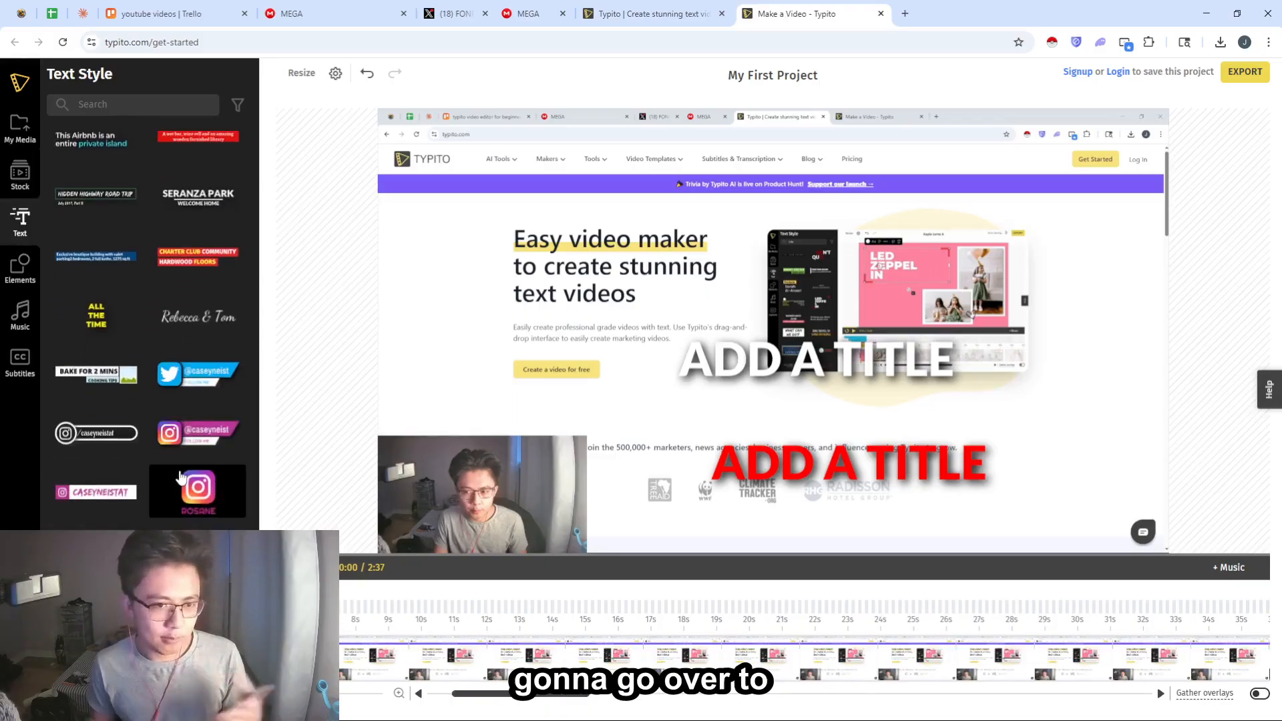
scroll(175, 476, up, 5)
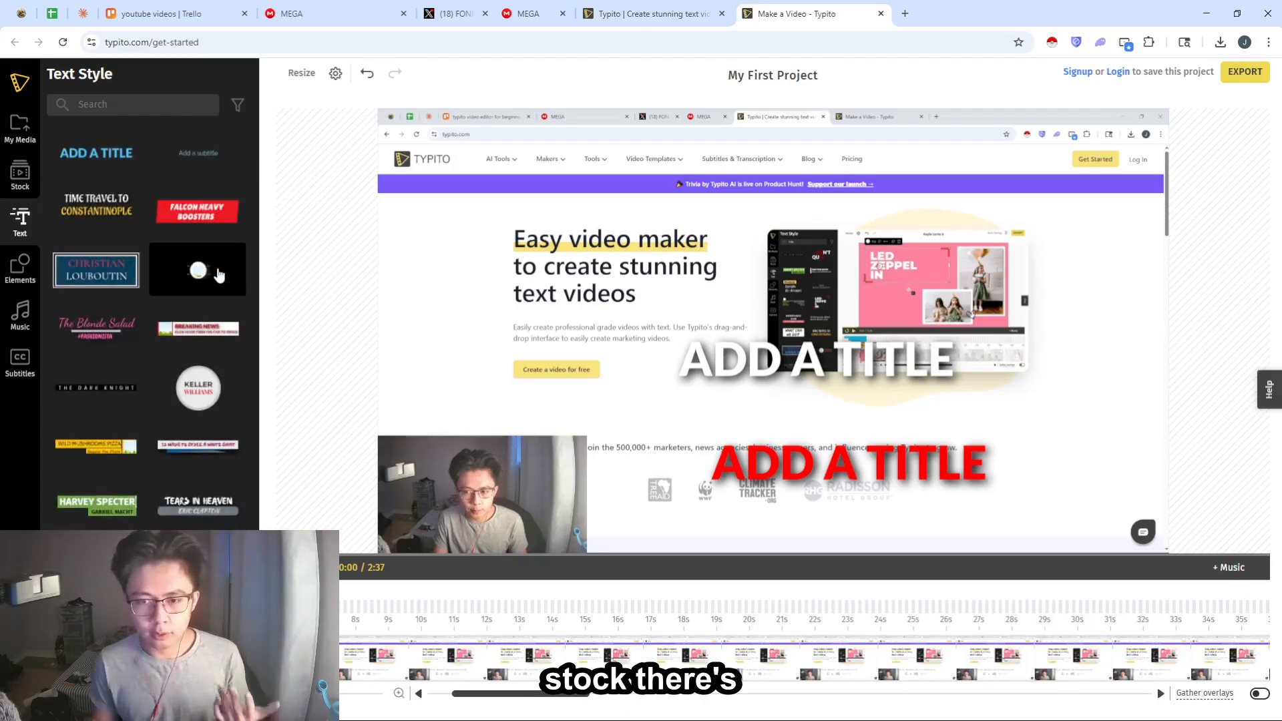
click(20, 314)
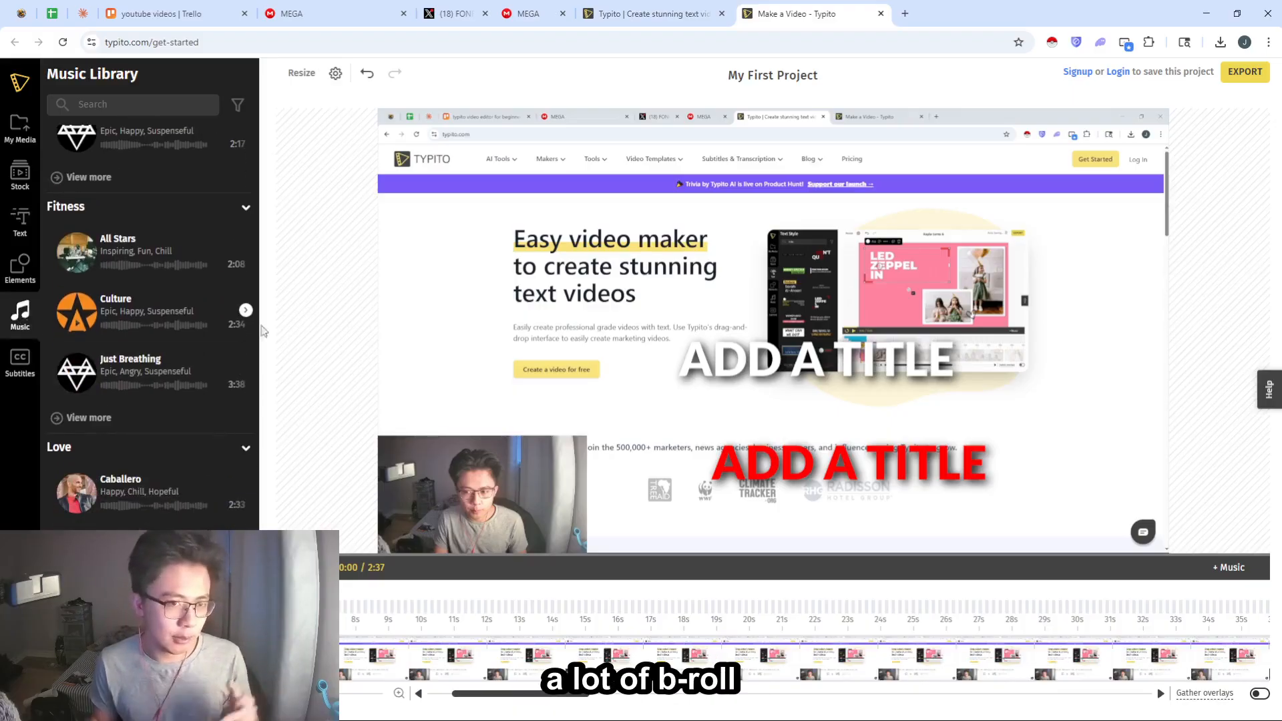
mouse_move(136, 326)
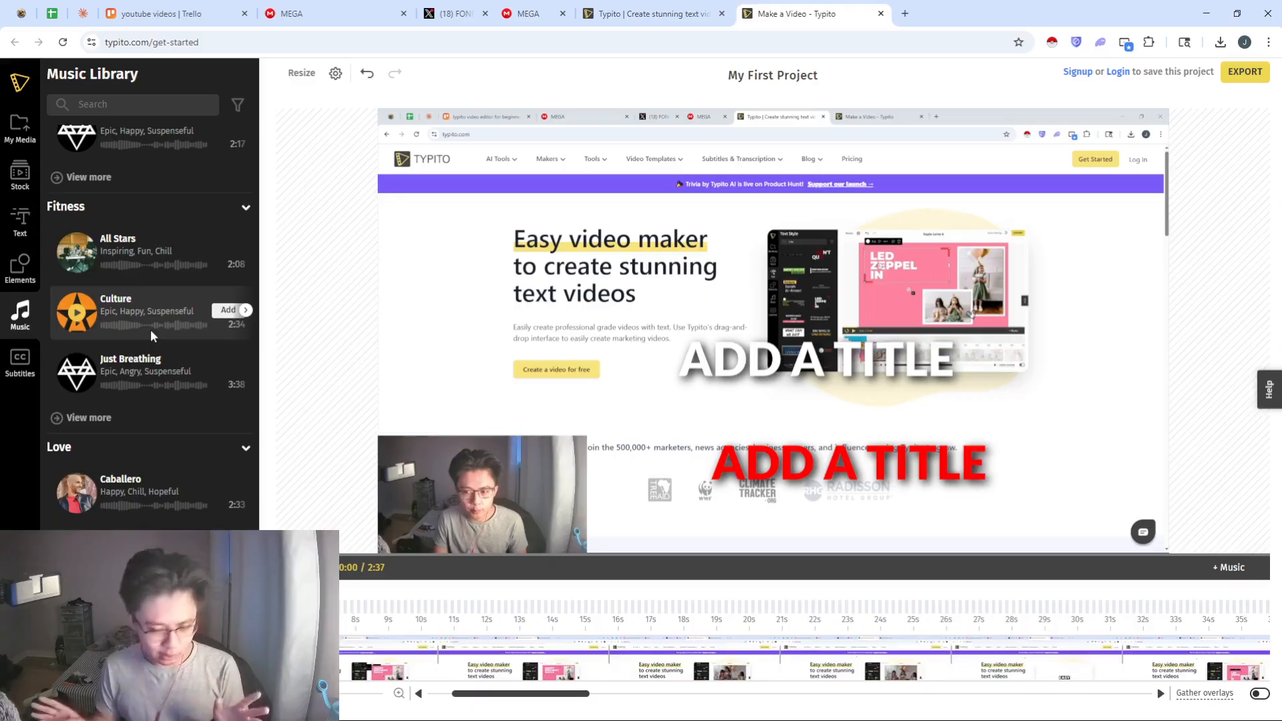
- Auto-generate English subtitles from the English (United States) audio, using the plain white Good Ol' Block Style
scroll(140, 321, up, 10)
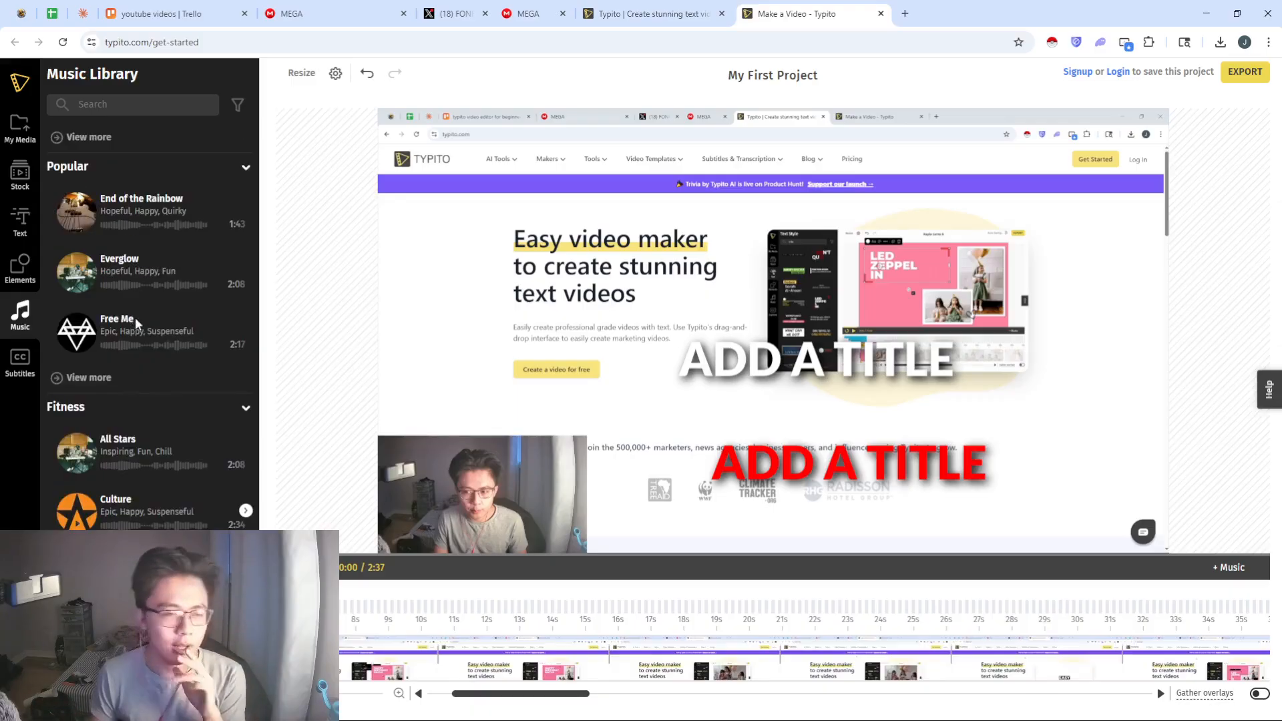
click(20, 366)
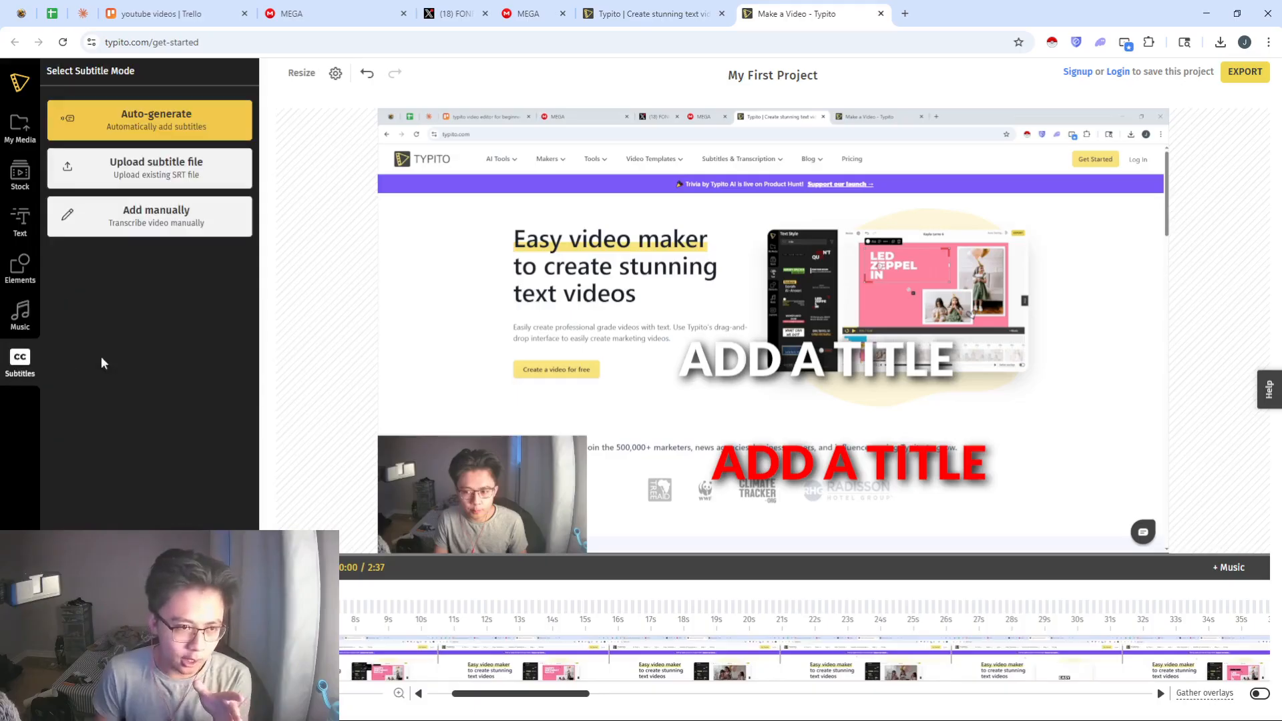
click(168, 122)
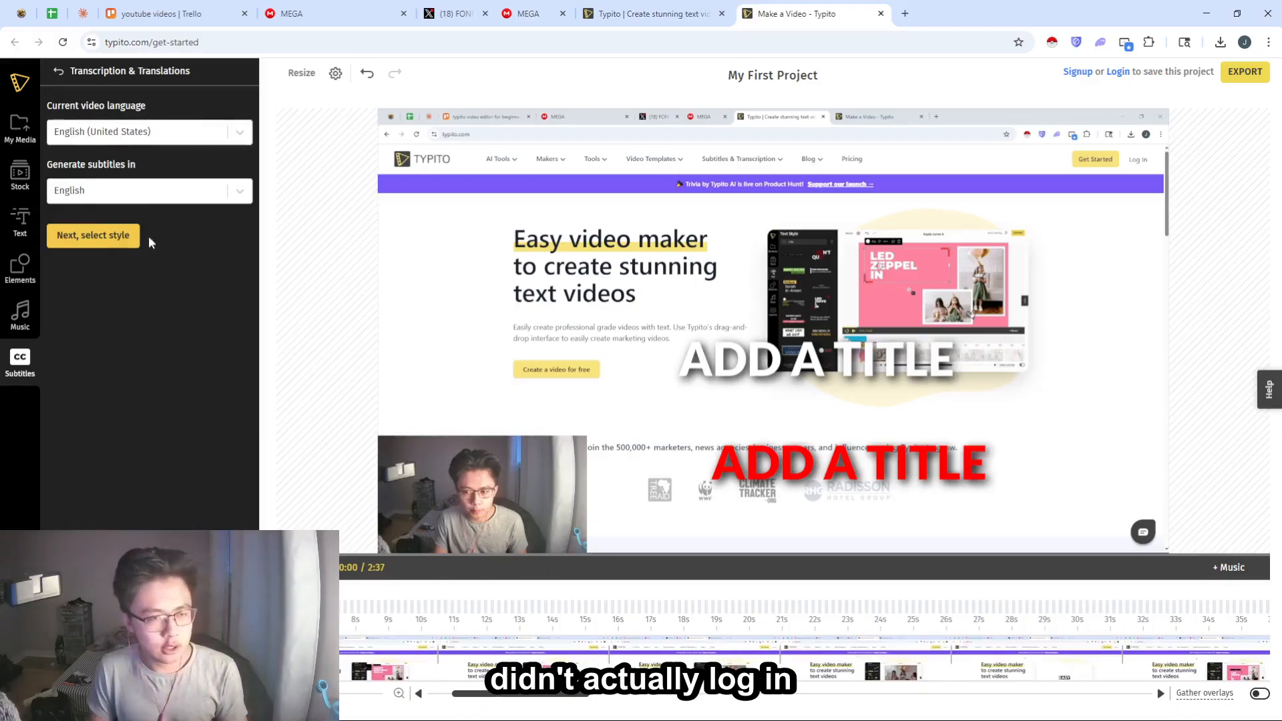
click(169, 195)
click(169, 195)
click(74, 254)
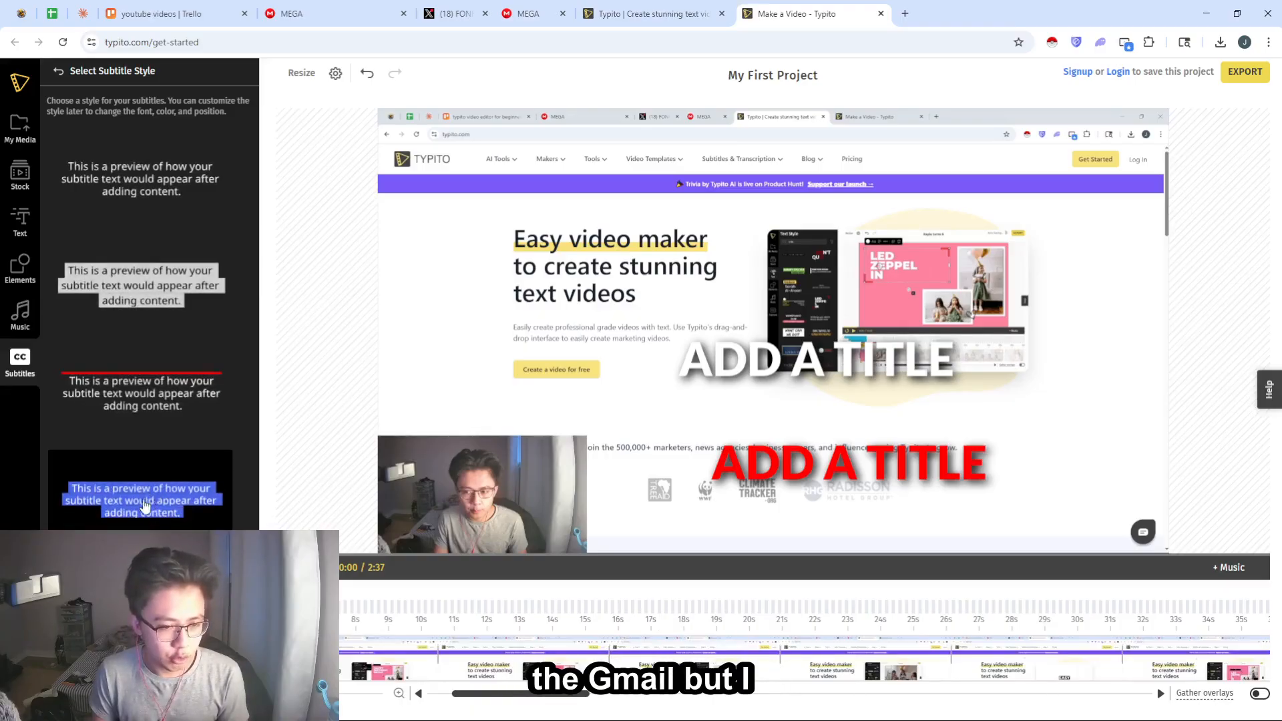
click(163, 187)
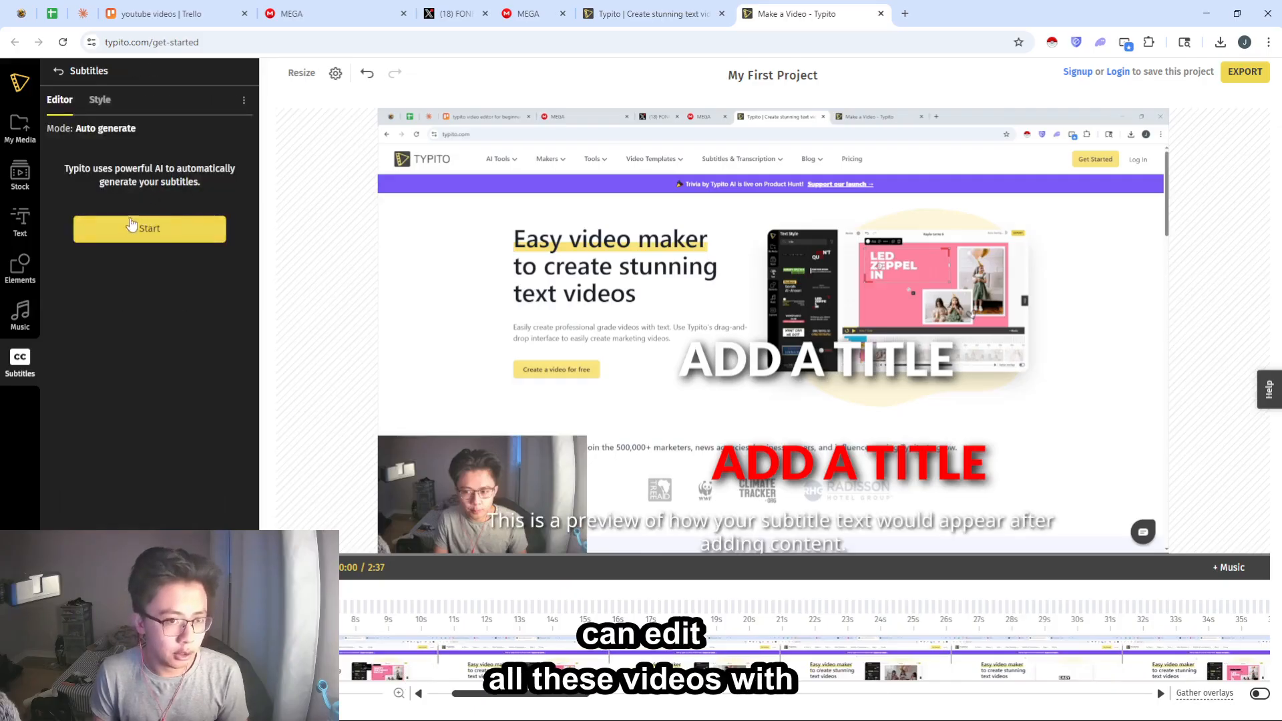
click(117, 238)
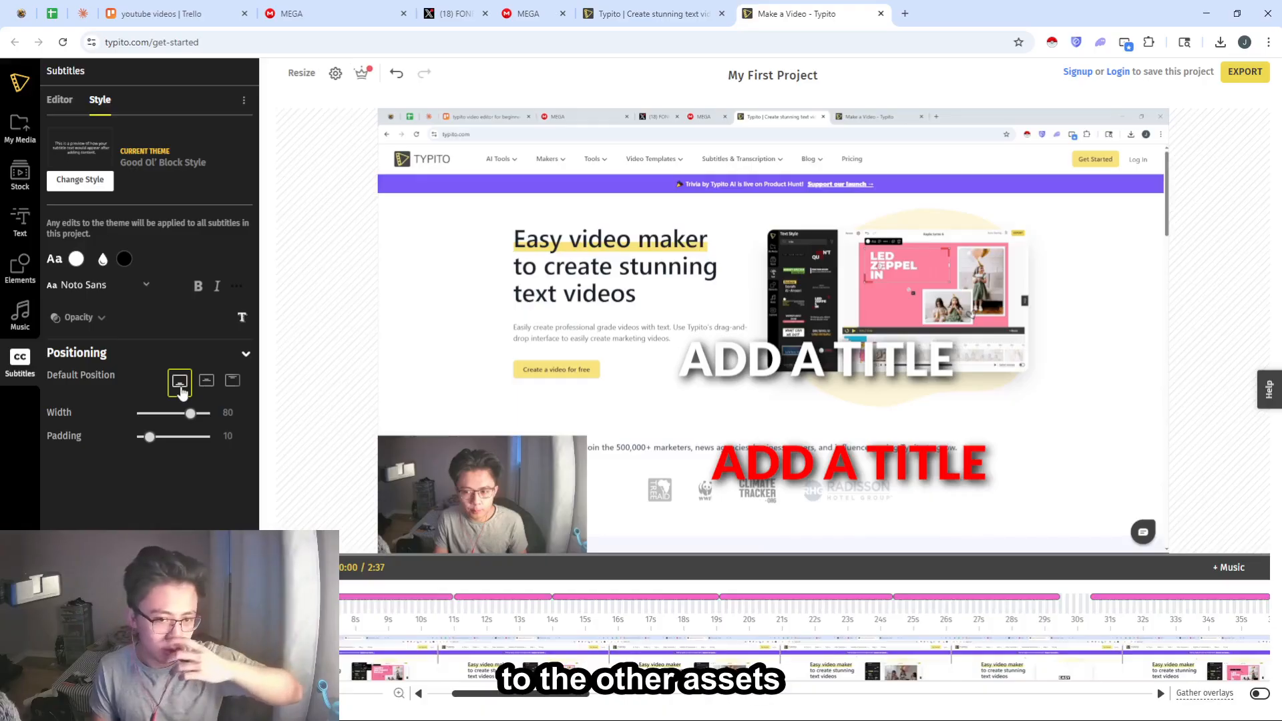
- Set the subtitles' default position to the middle of the frame and move the white title down to just above the red title
click(206, 381)
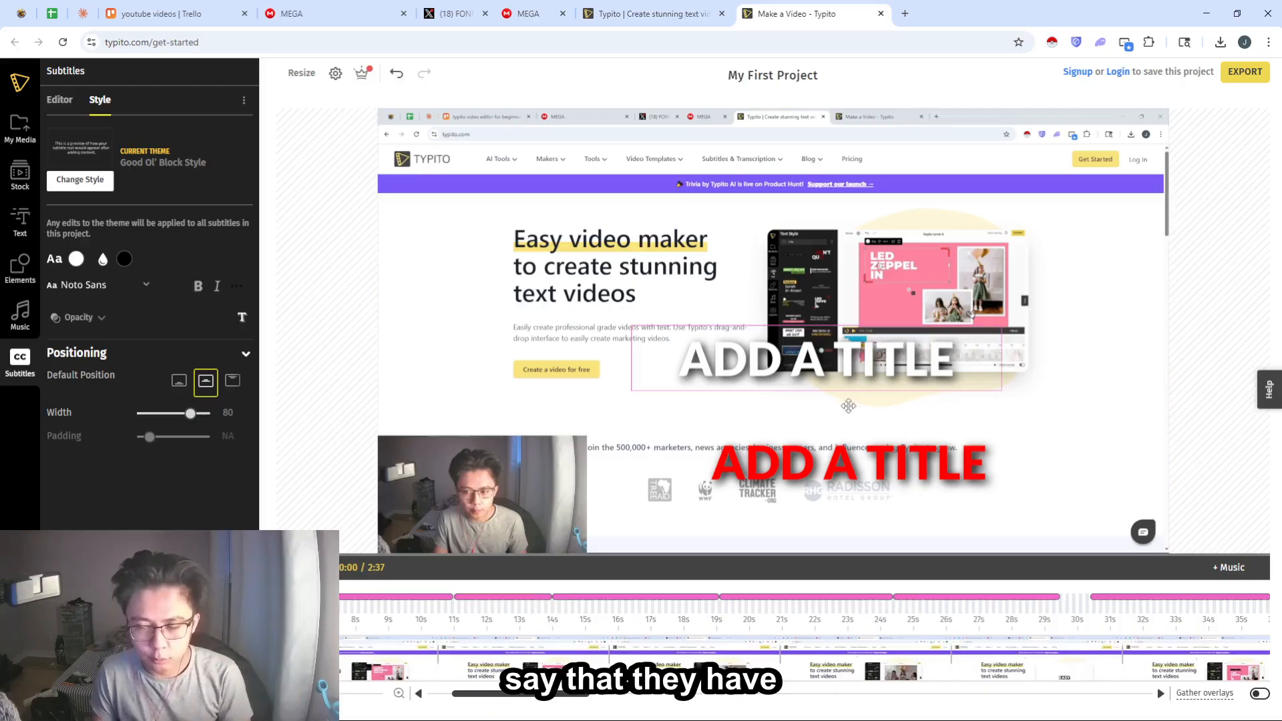
drag(848, 418, 848, 461)
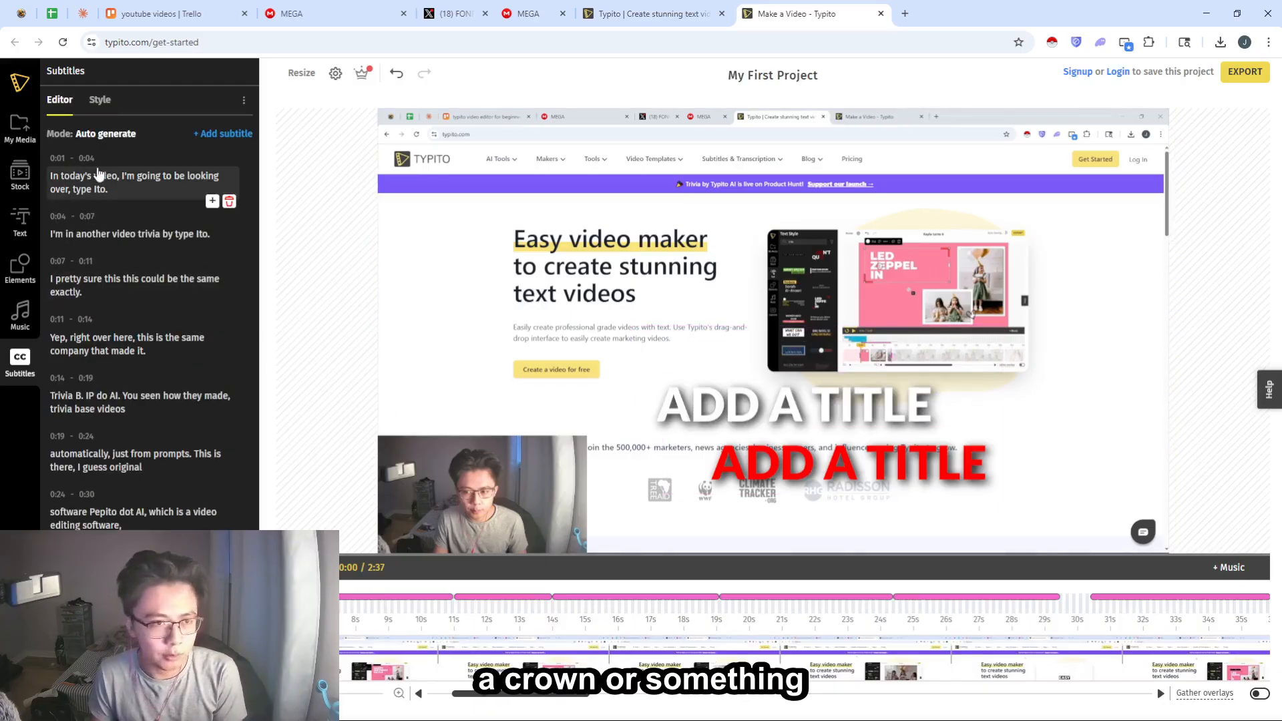
scroll(138, 360, down, 5)
scroll(138, 364, up, 10)
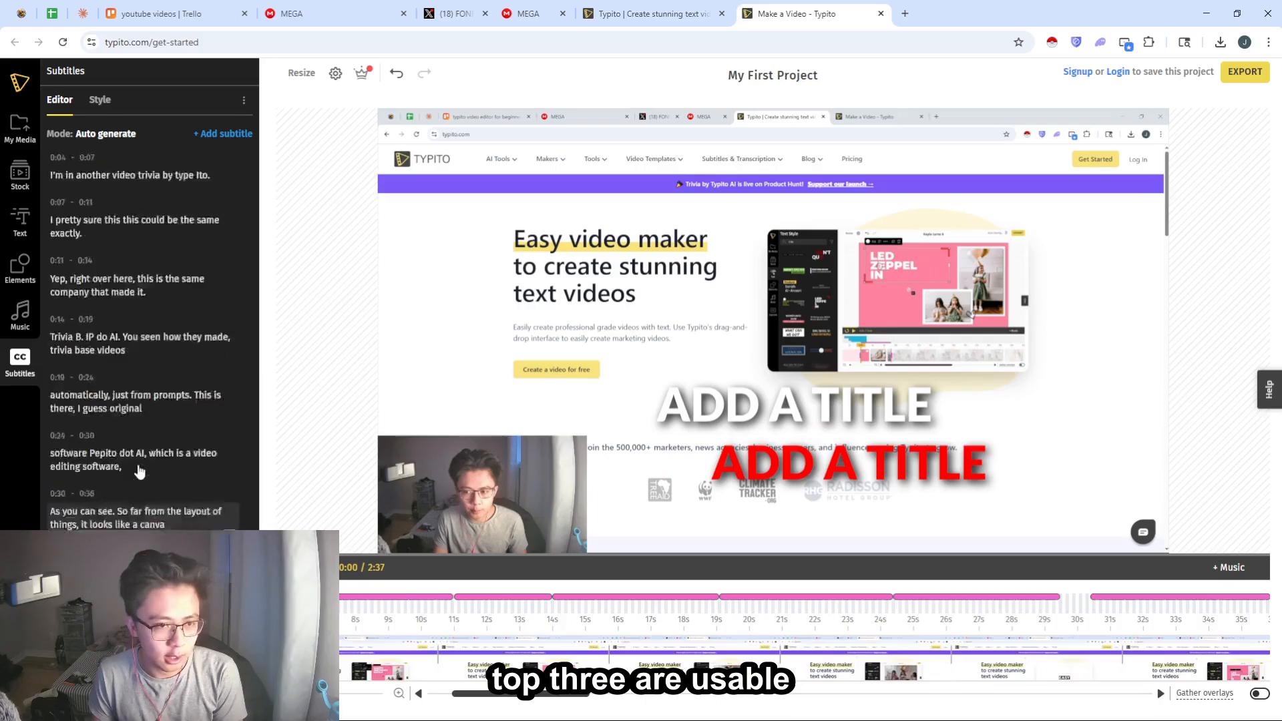
scroll(150, 442, down, 10)
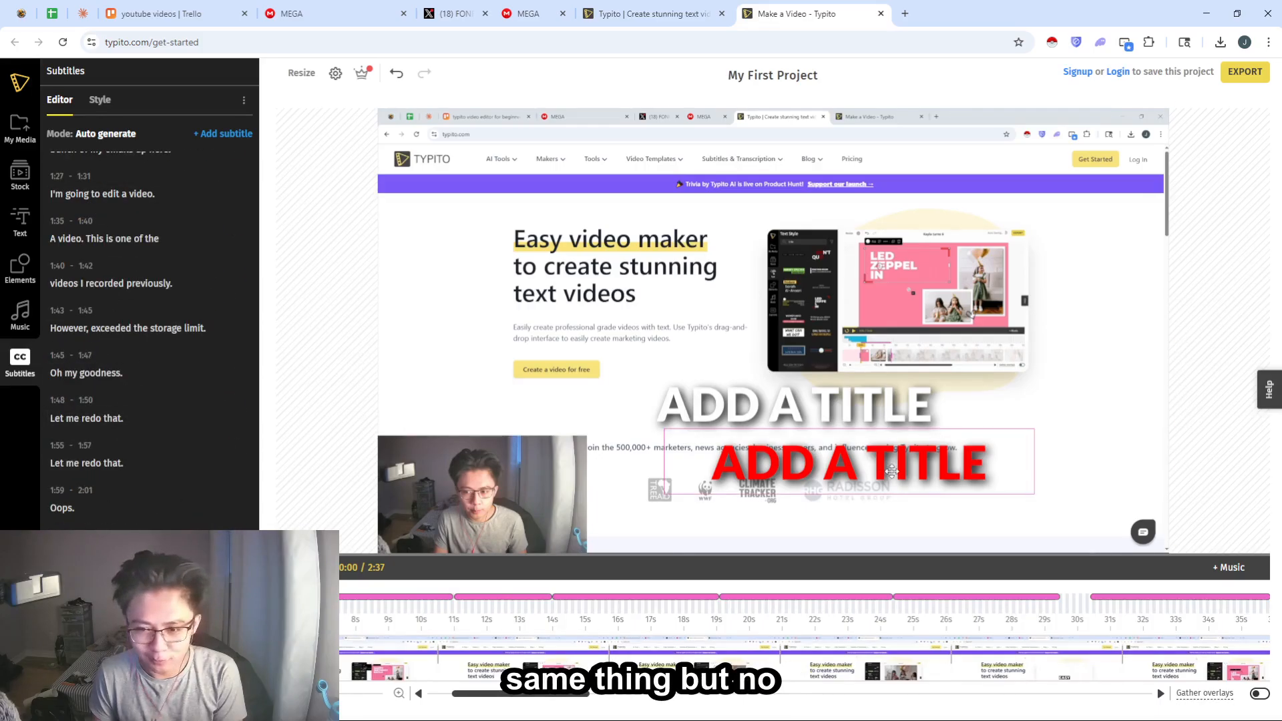
- Move the red title above the white title, then delete the red title
drag(893, 470, 750, 302)
click(746, 325)
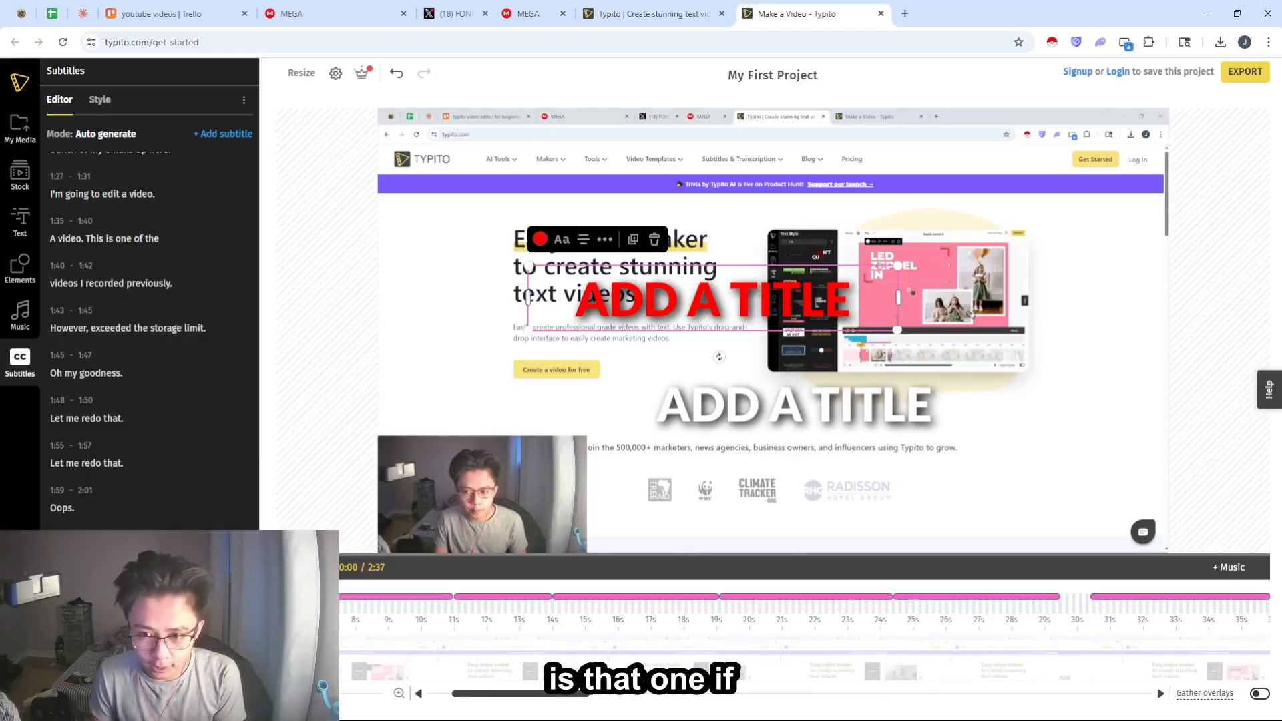
key(Delete)
click(638, 302)
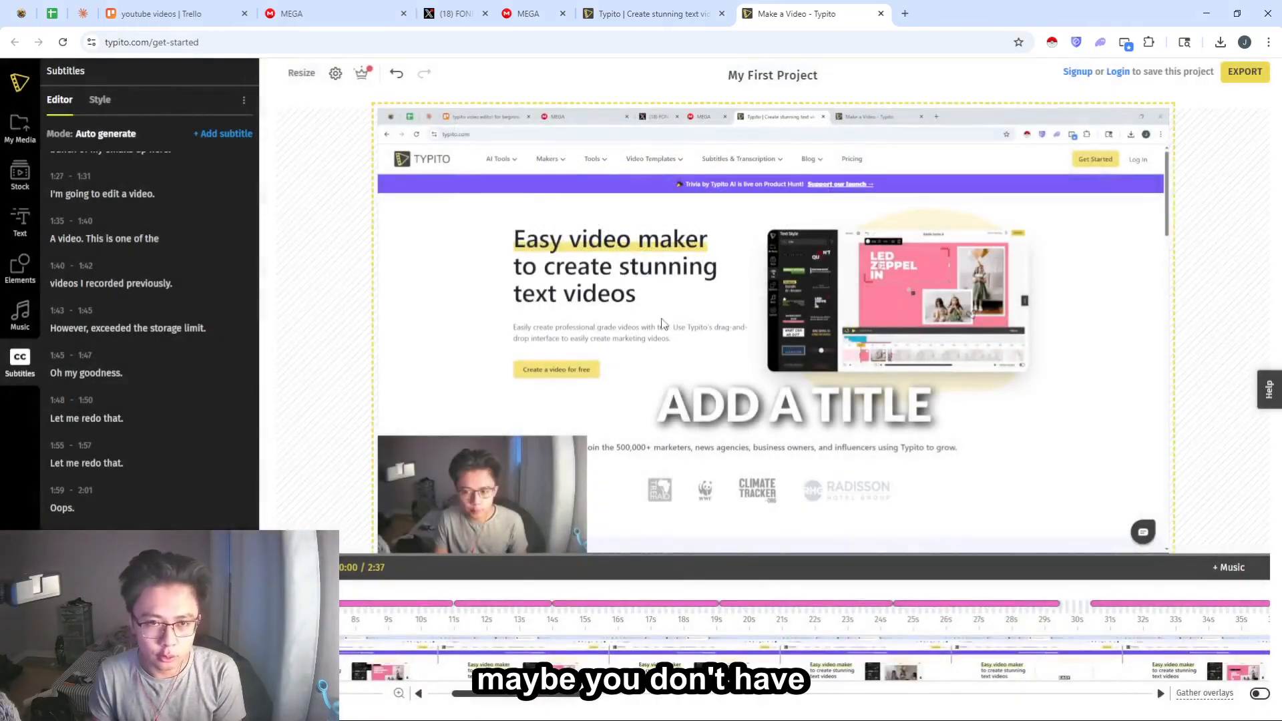
click(397, 73)
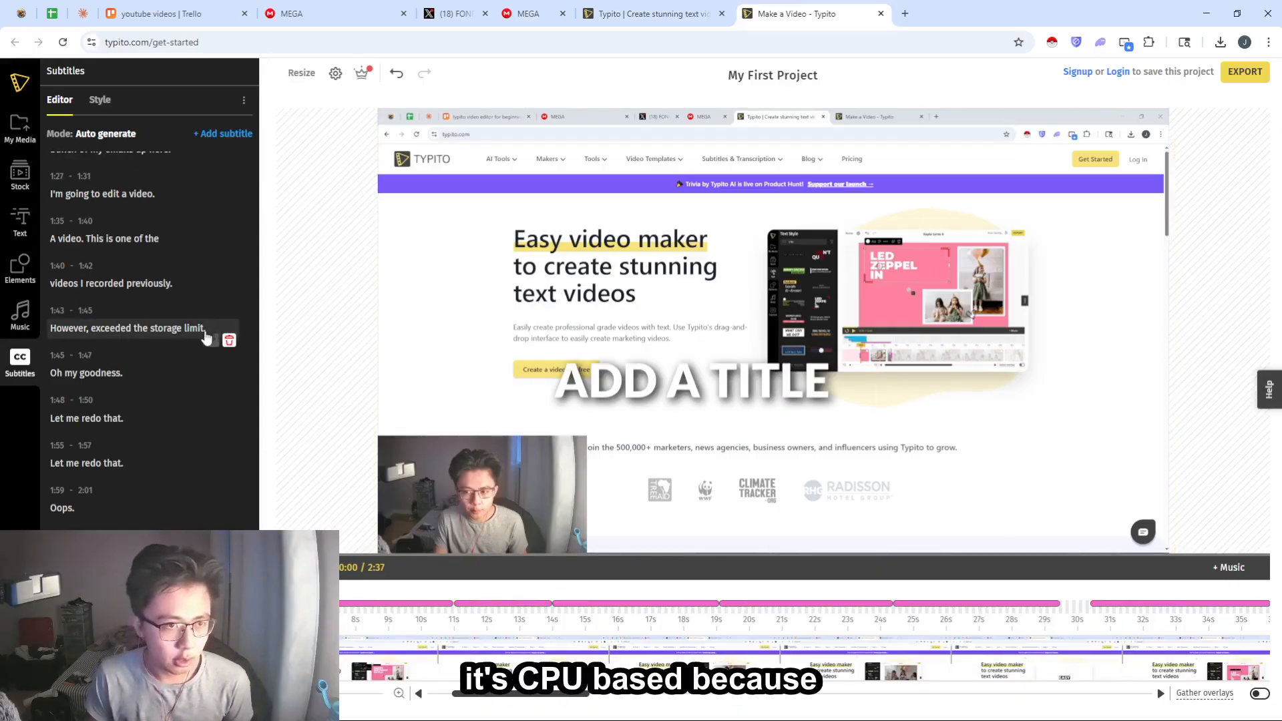
- Rotate the remaining white title to 180°, then delete it from the video
scroll(201, 320, up, 10)
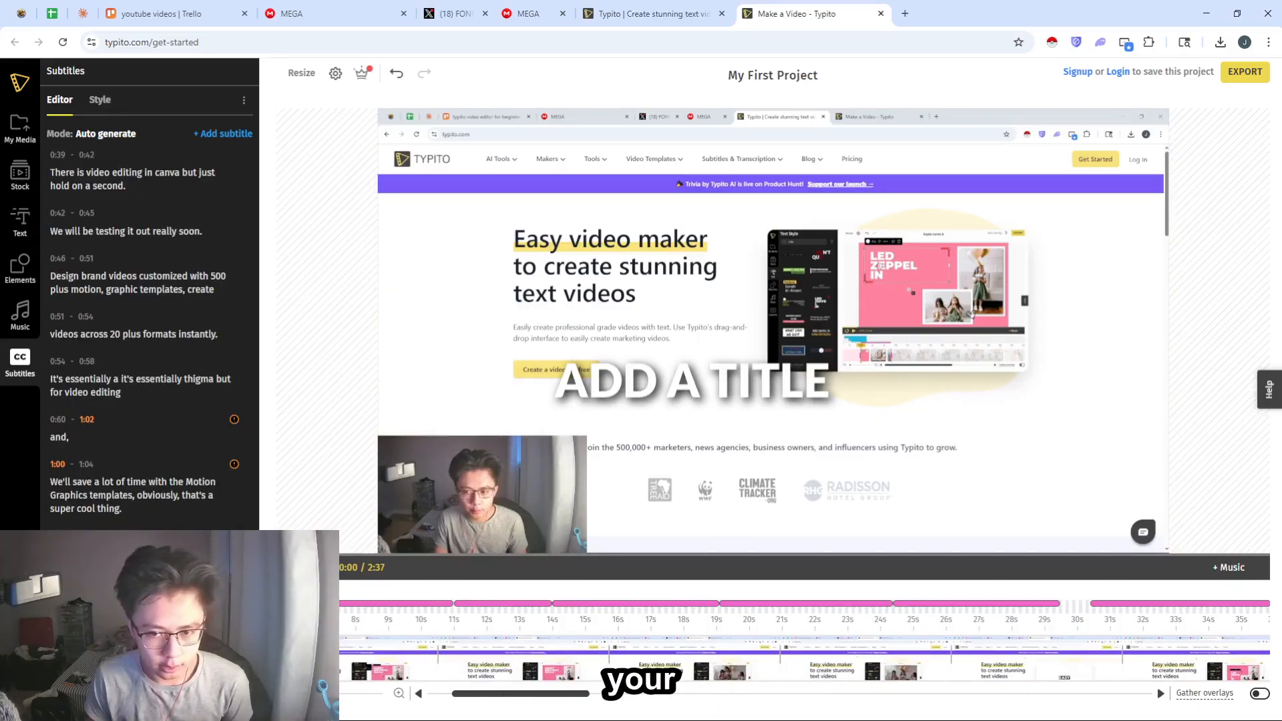
click(728, 400)
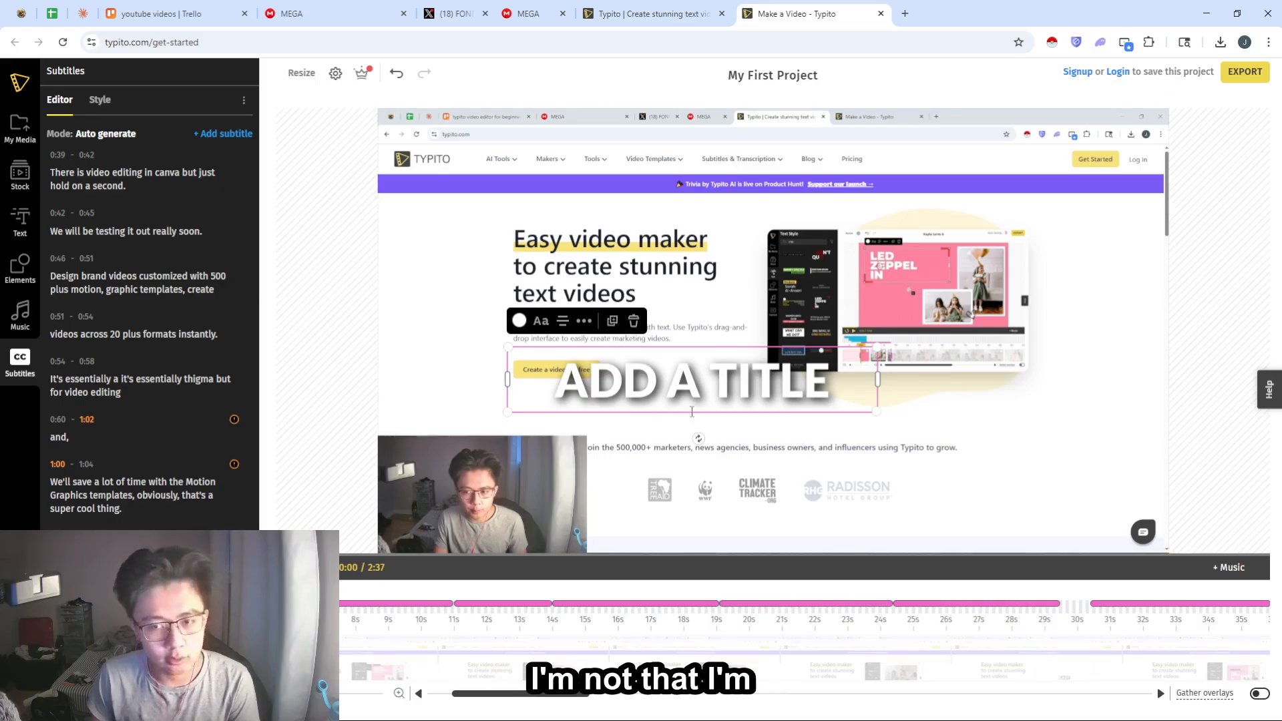
click(585, 322)
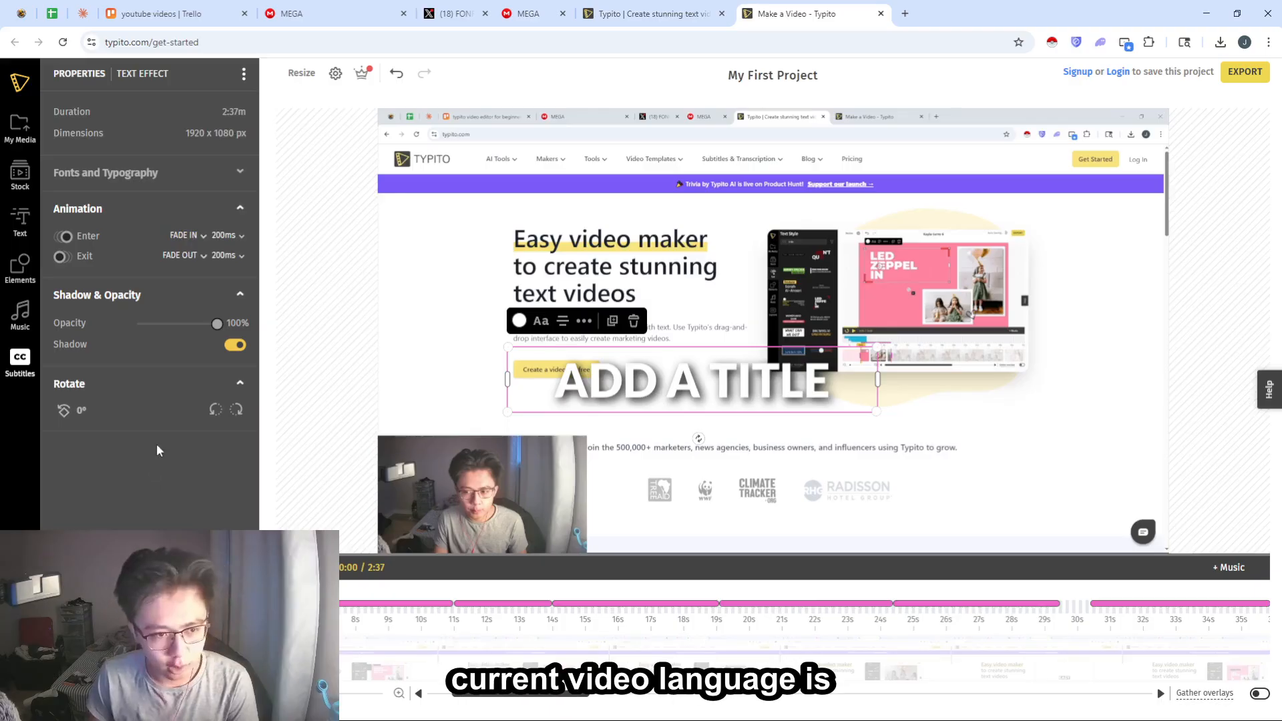
click(237, 410)
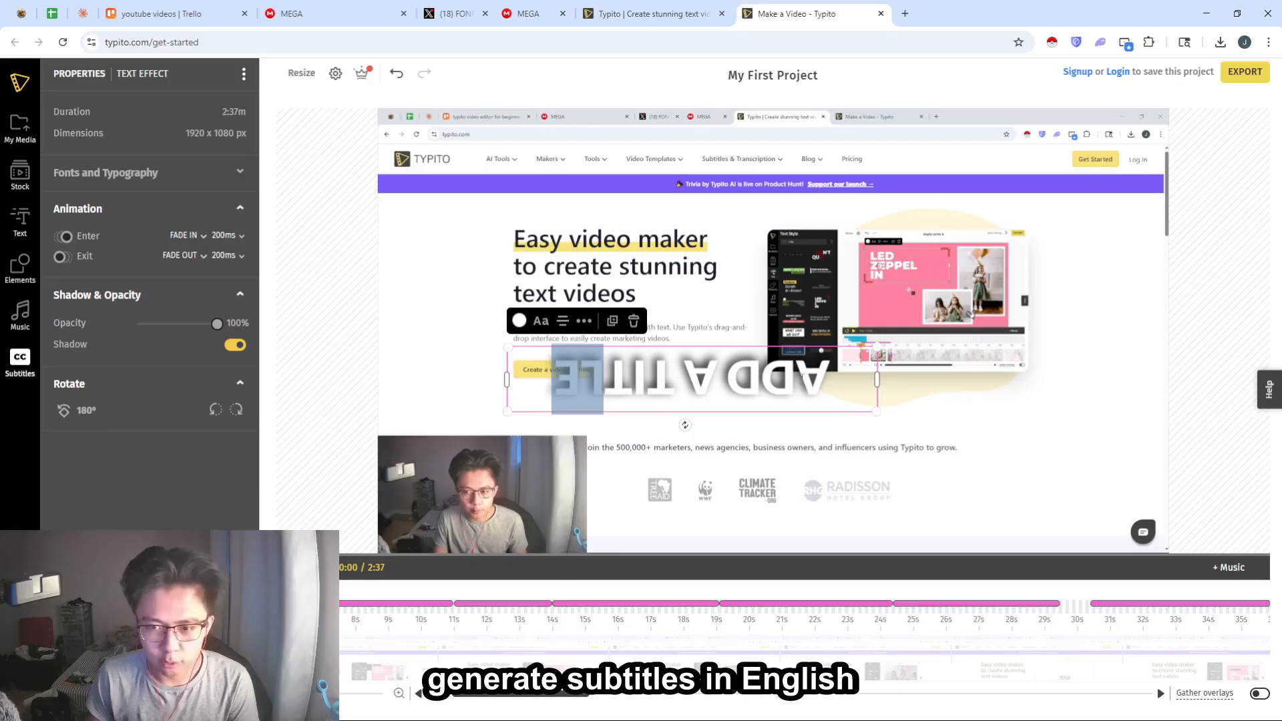
click(629, 352)
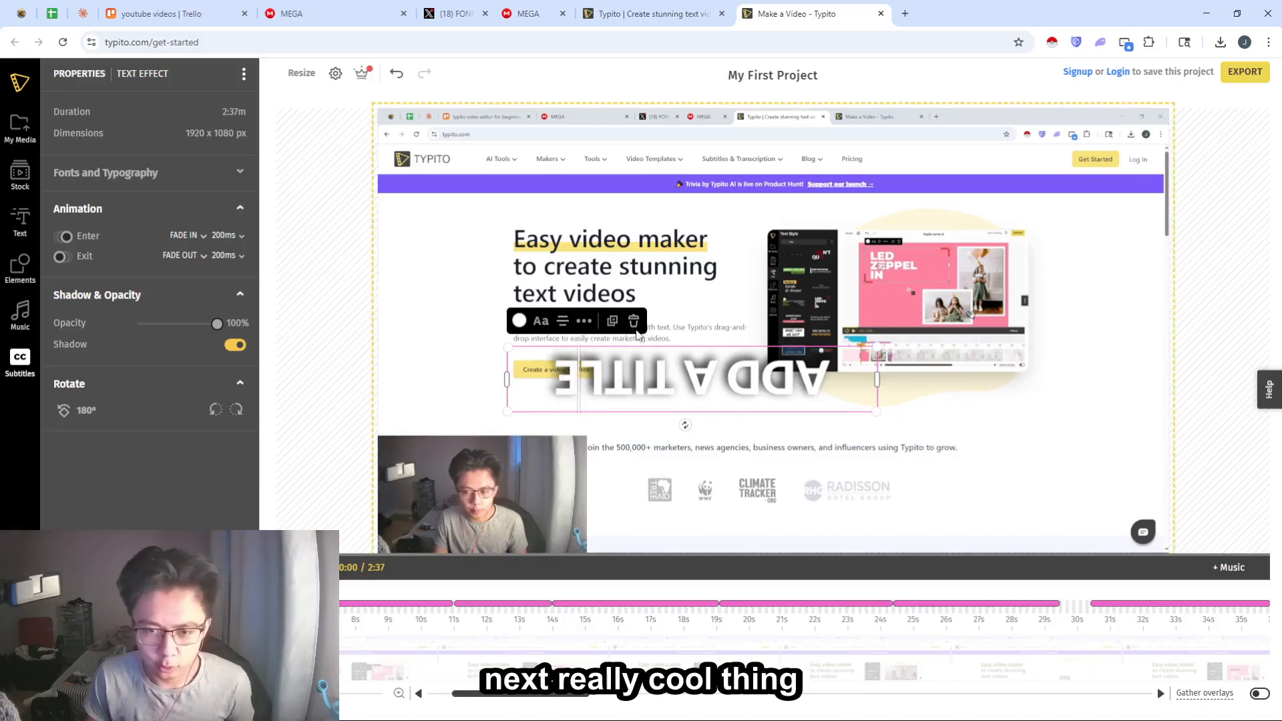
click(633, 321)
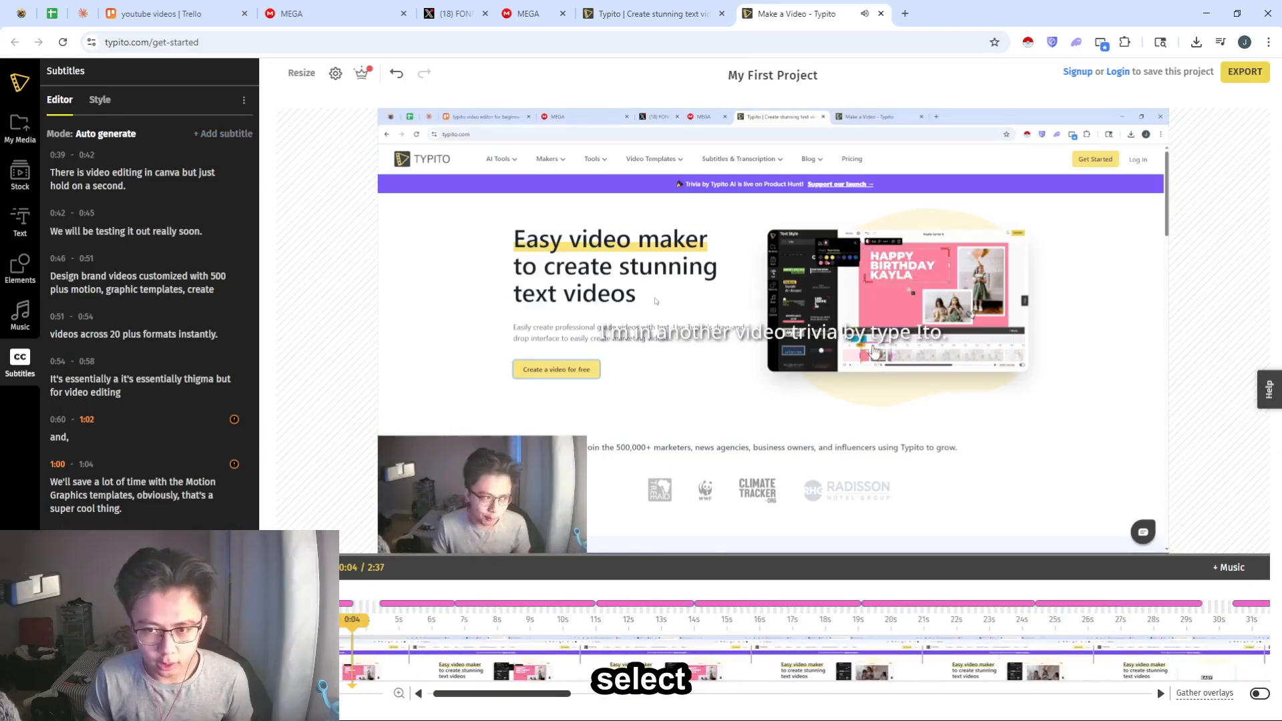
- Change the text colour of all subtitles to black in the subtitle style settings
click(742, 333)
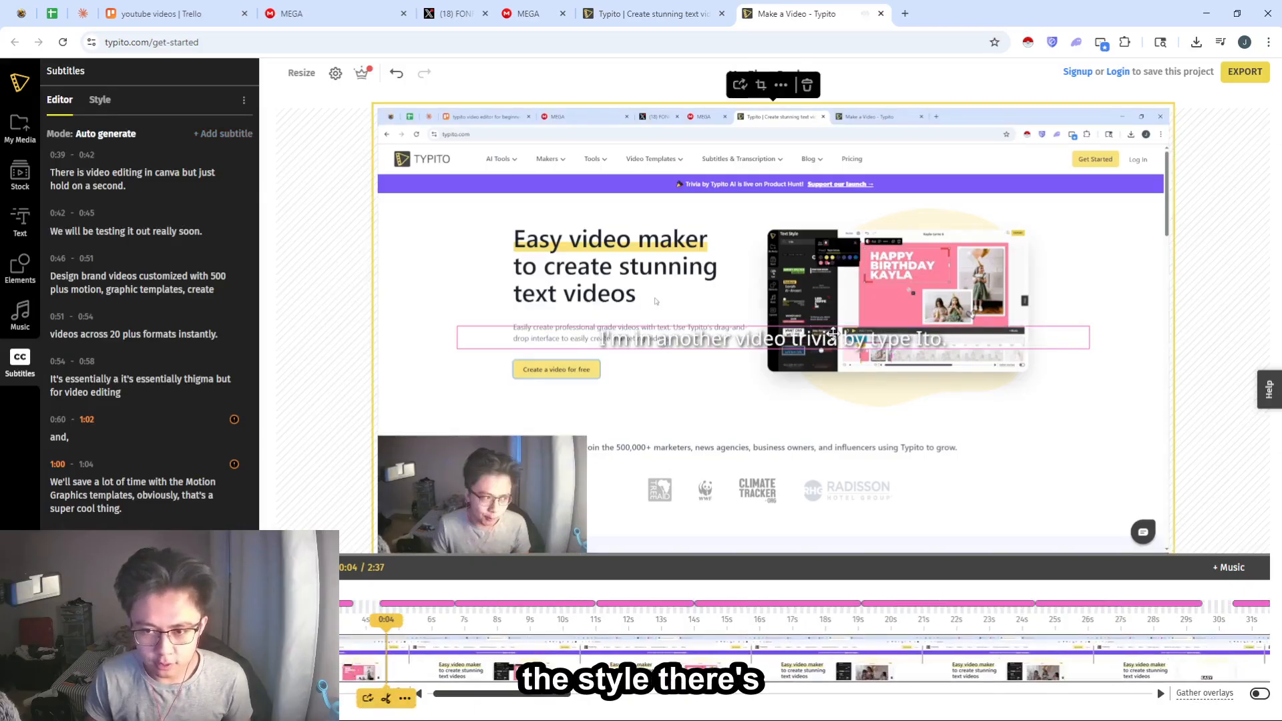
scroll(124, 402, up, 3)
scroll(125, 401, up, 5)
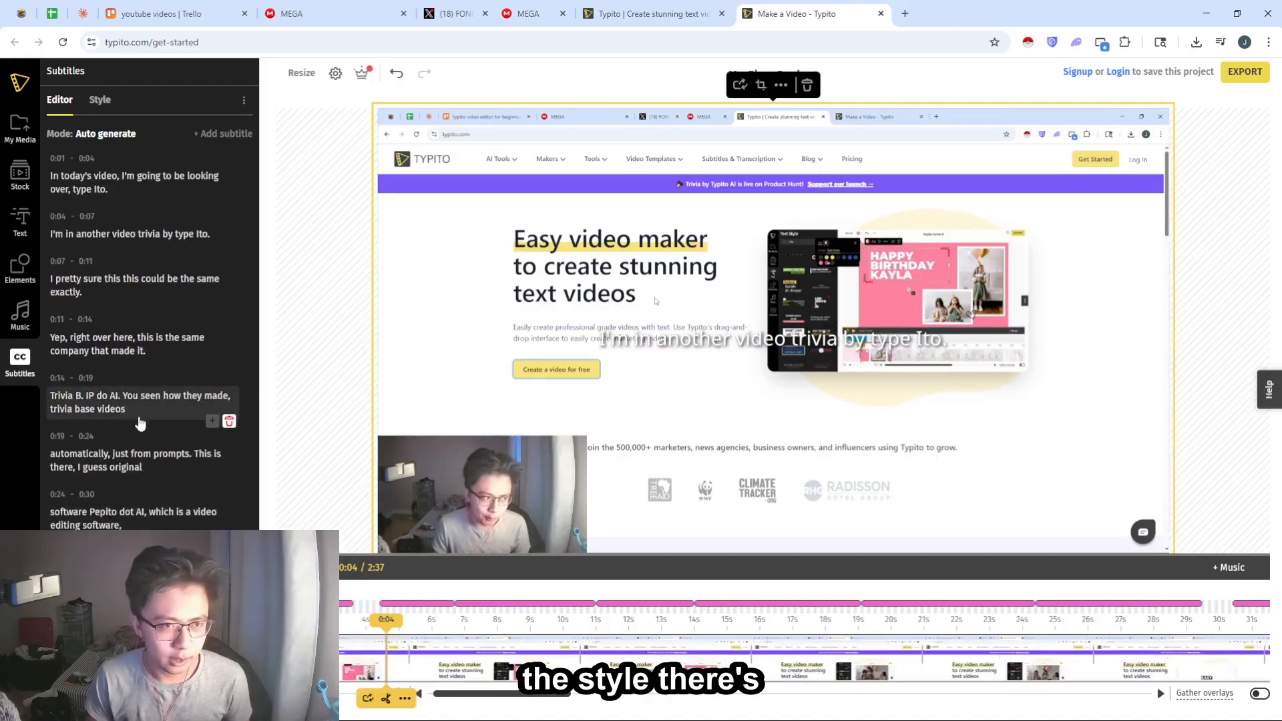
click(97, 100)
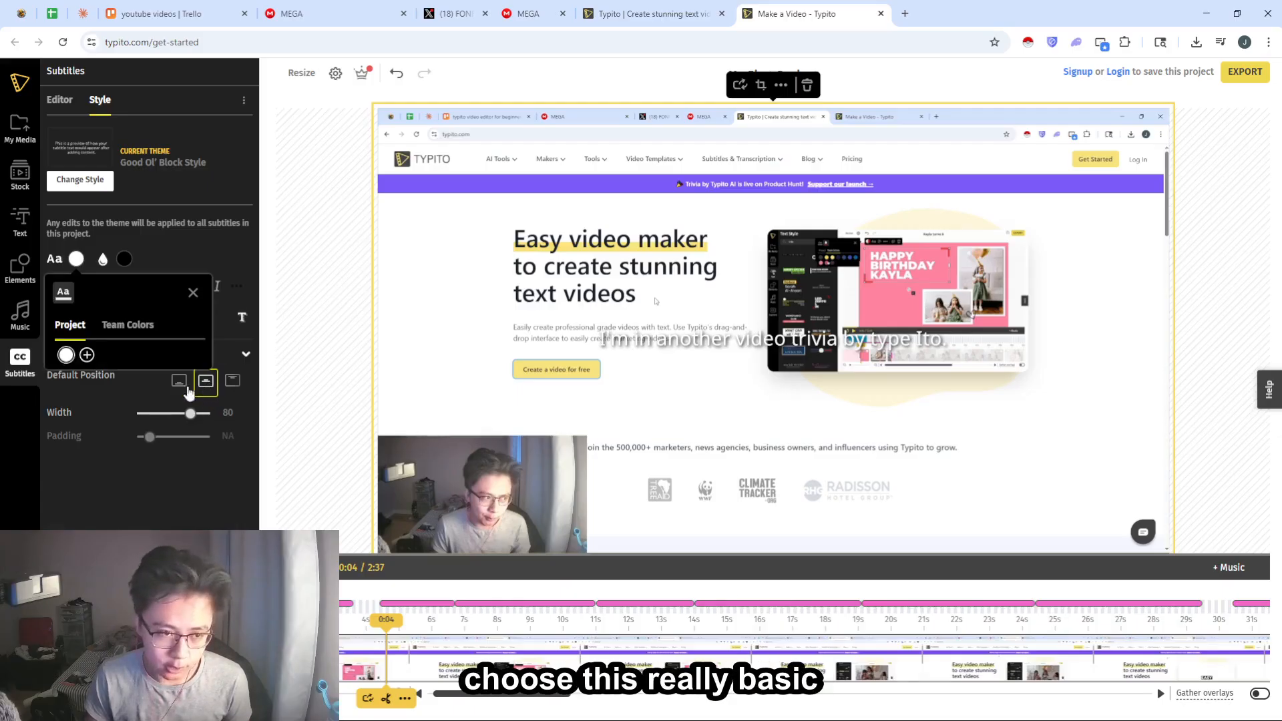
click(87, 355)
click(21, 470)
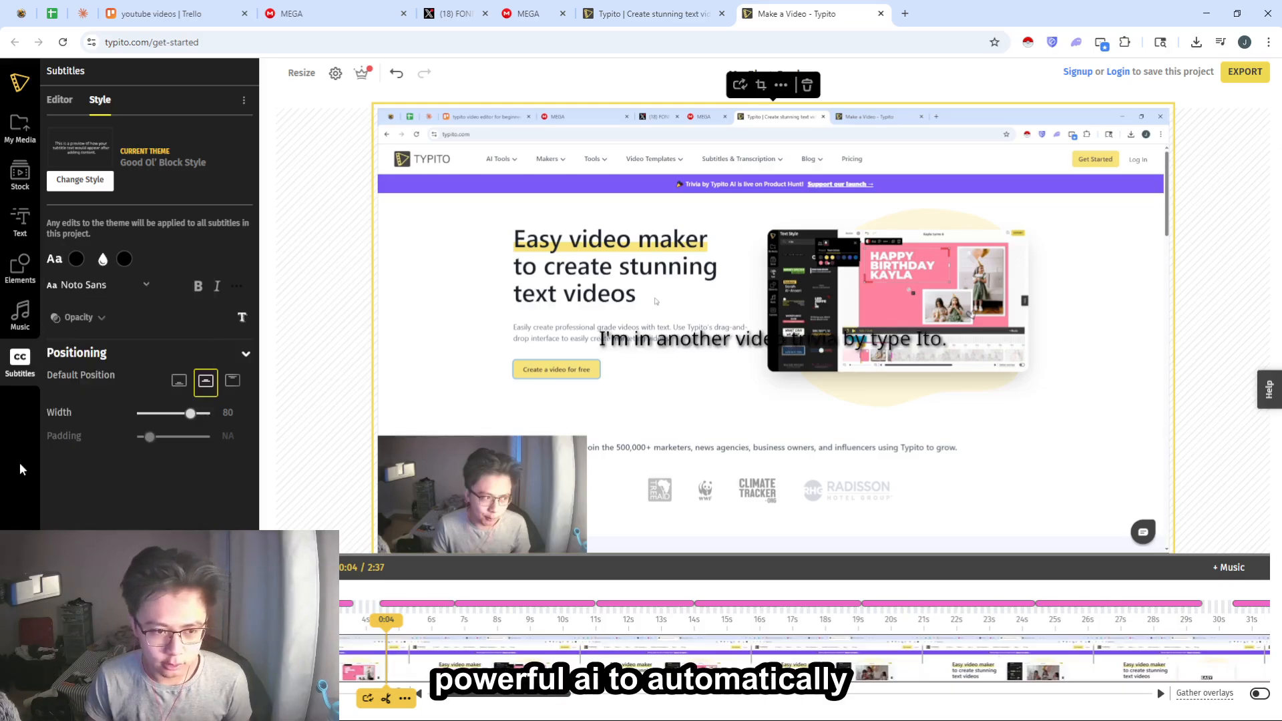